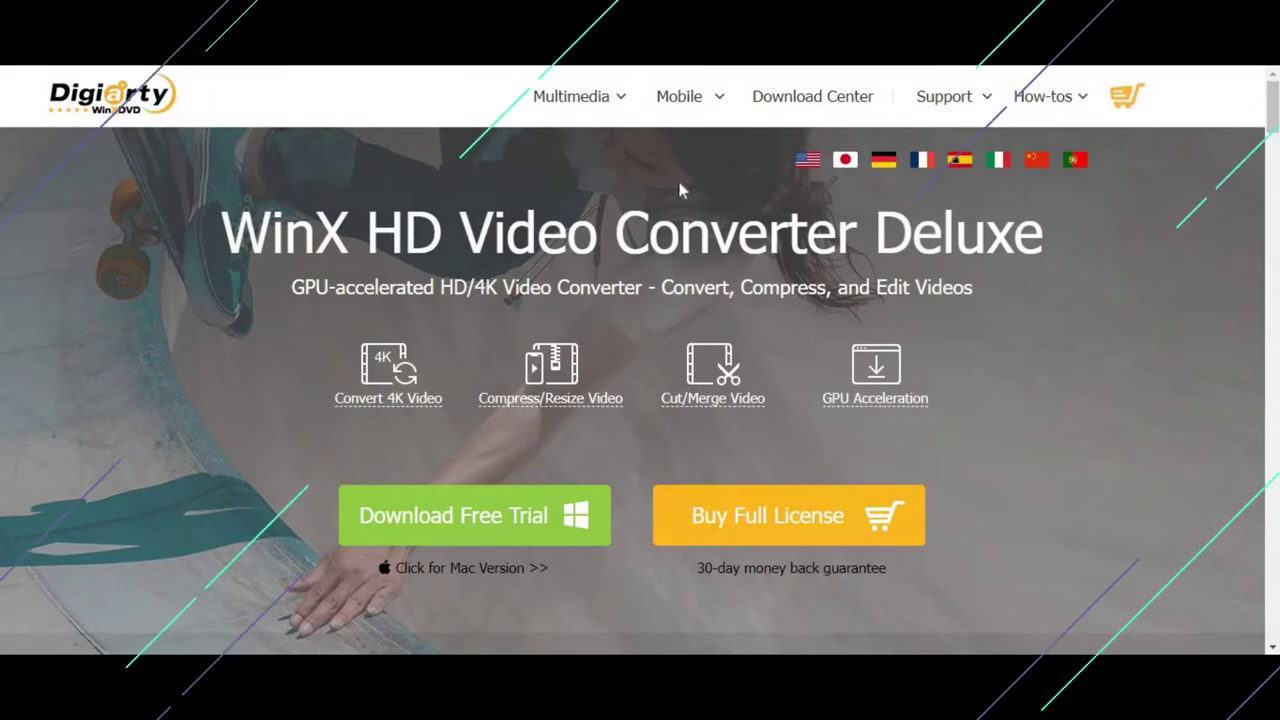
# Scroll the winxdvd.com product page from the compression and editing features down to the user guide and intro video.
pyautogui.scroll(-3, 679, 190)
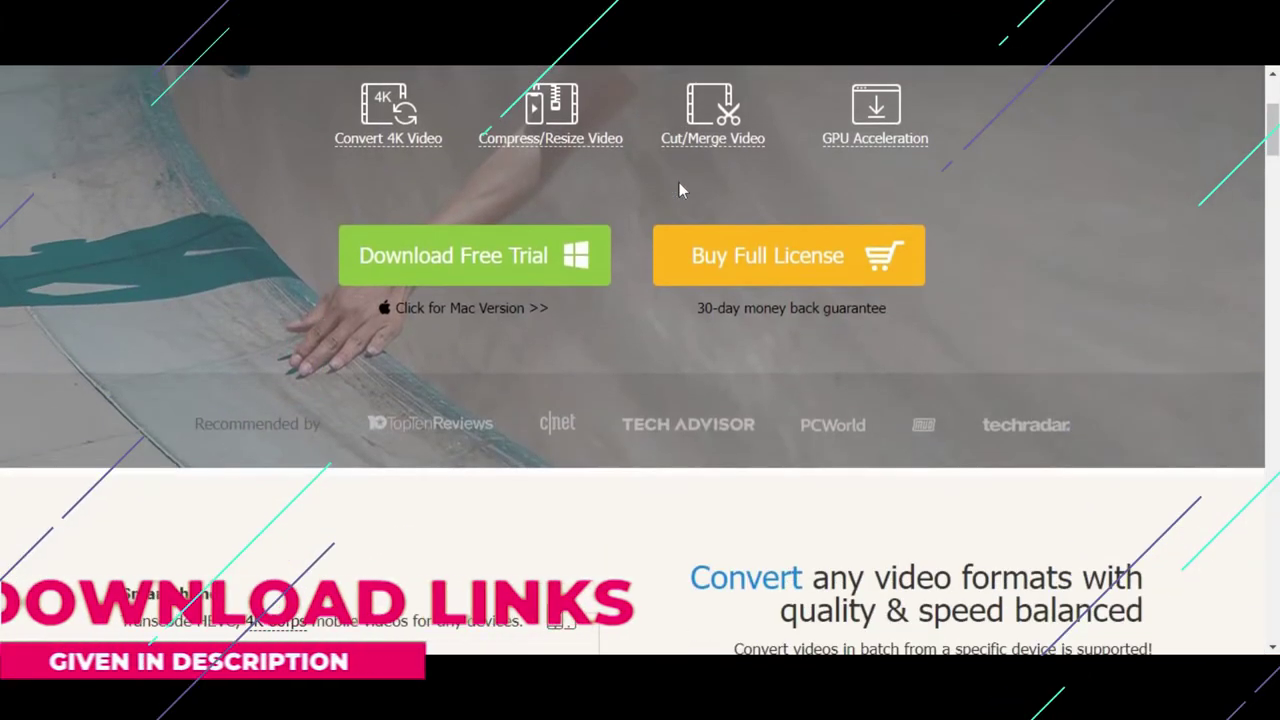
pyautogui.scroll(-5, 679, 190)
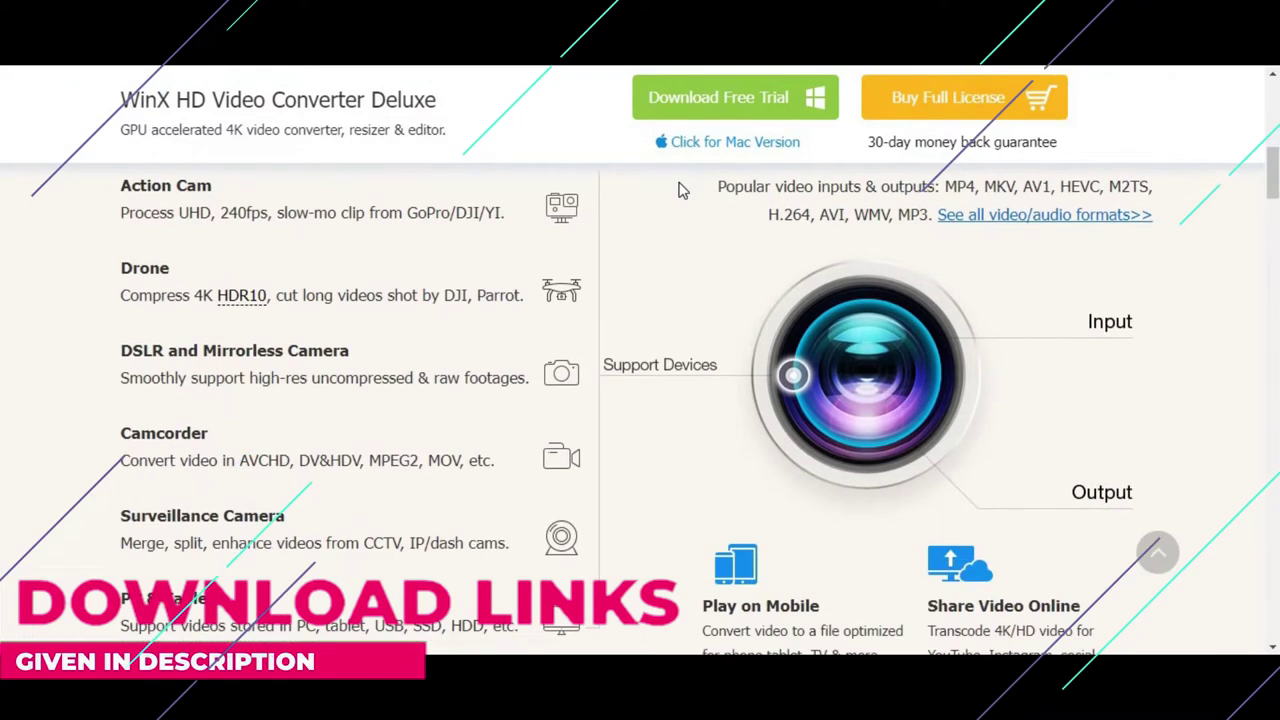
pyautogui.scroll(2, 679, 190)
pyautogui.scroll(-3, 679, 191)
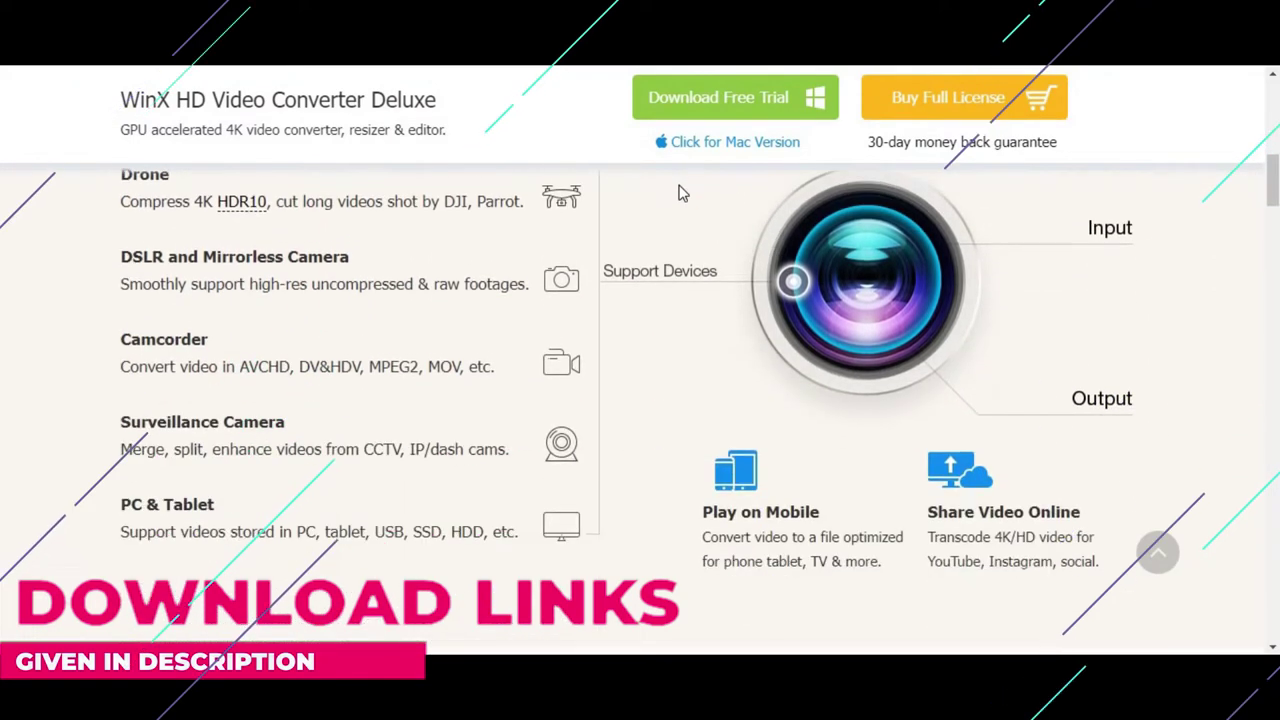
pyautogui.scroll(-4, 679, 192)
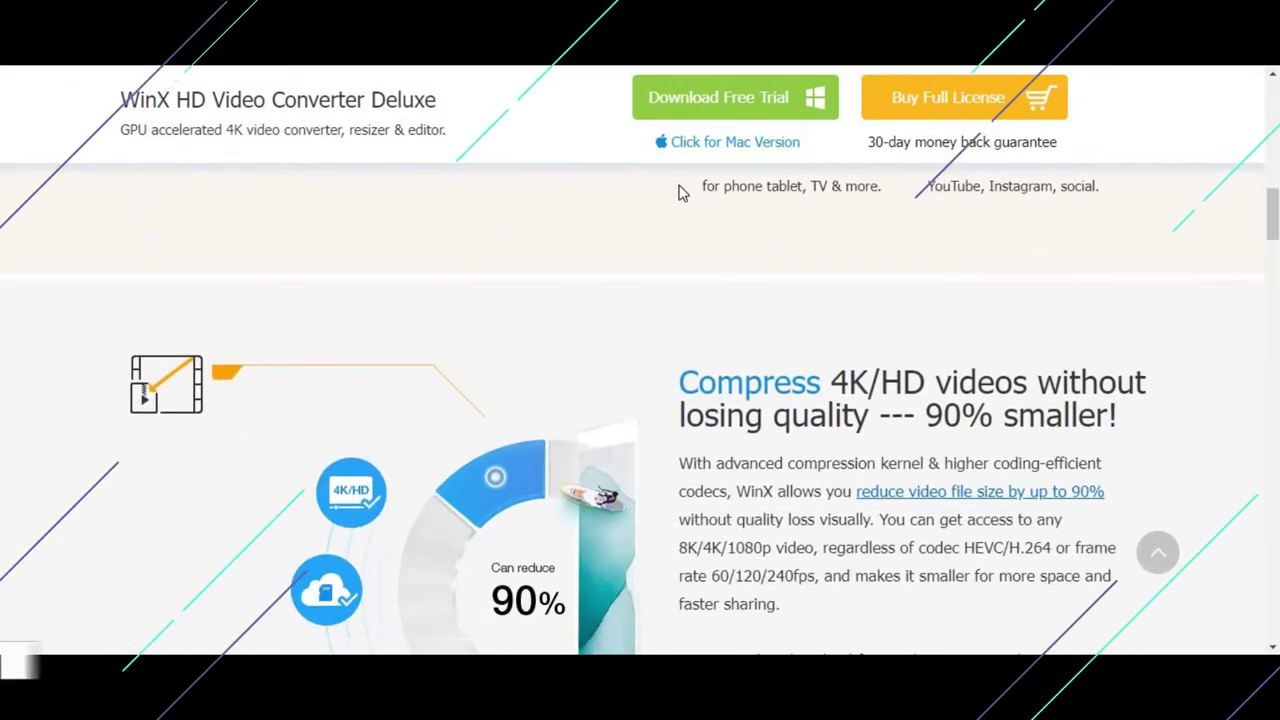
pyautogui.scroll(-2, 679, 192)
pyautogui.scroll(1, 679, 192)
pyautogui.scroll(-1, 679, 192)
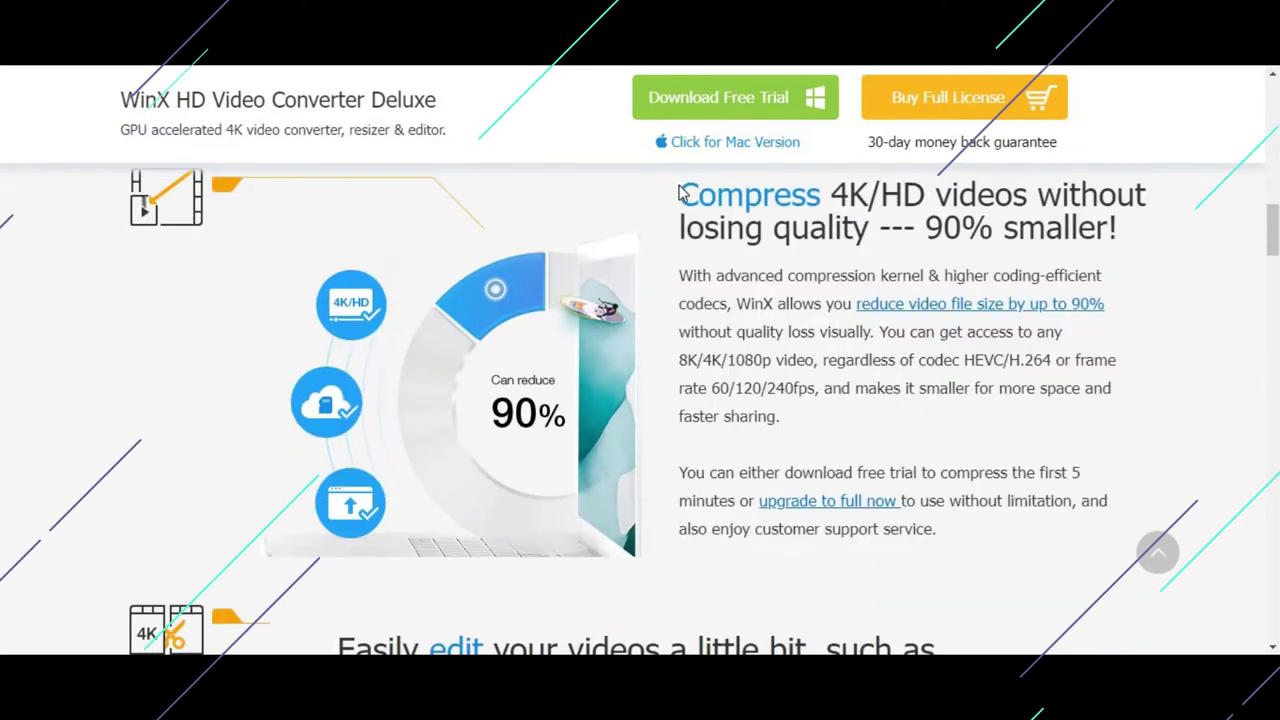
pyautogui.scroll(-5, 679, 192)
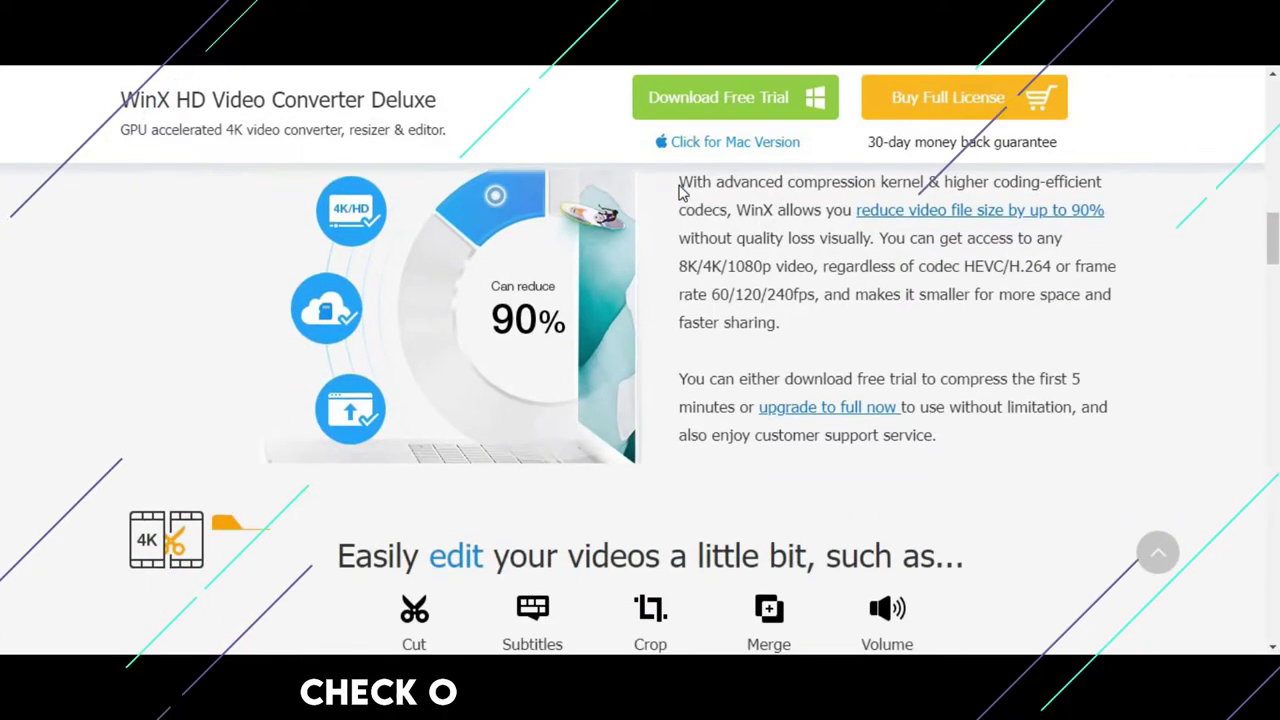
pyautogui.scroll(-5, 679, 192)
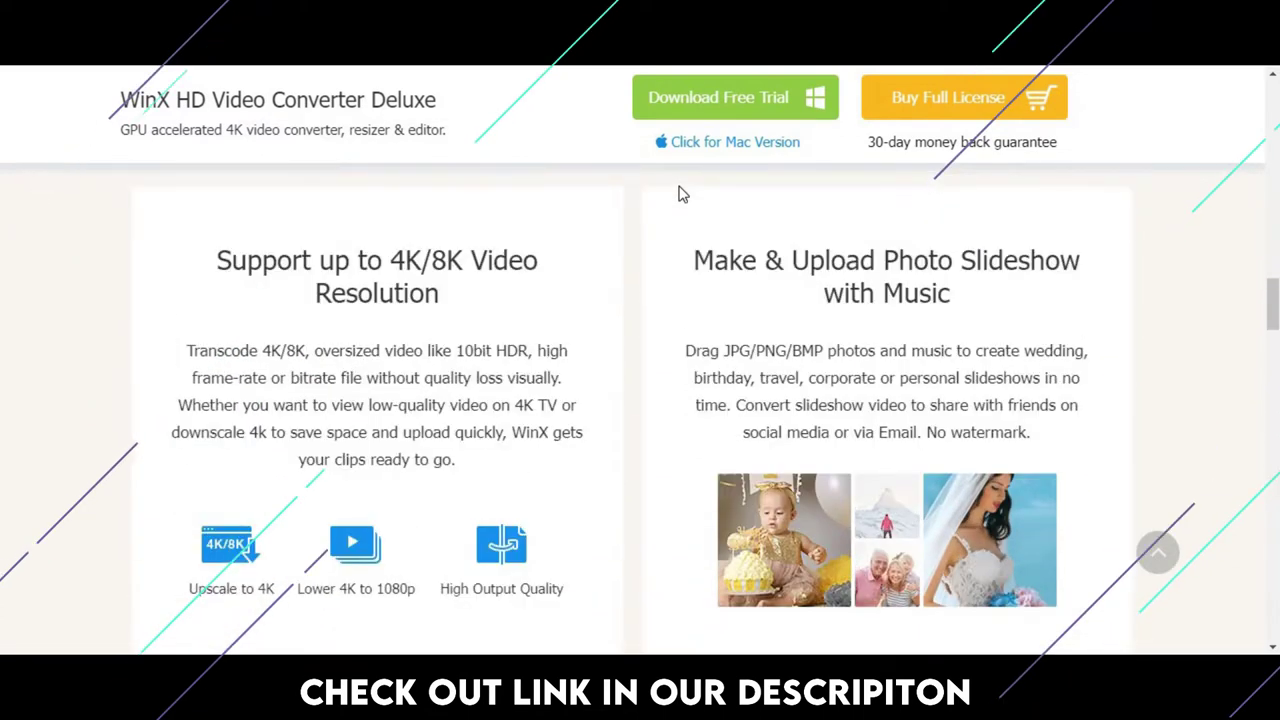
pyautogui.scroll(-5, 679, 194)
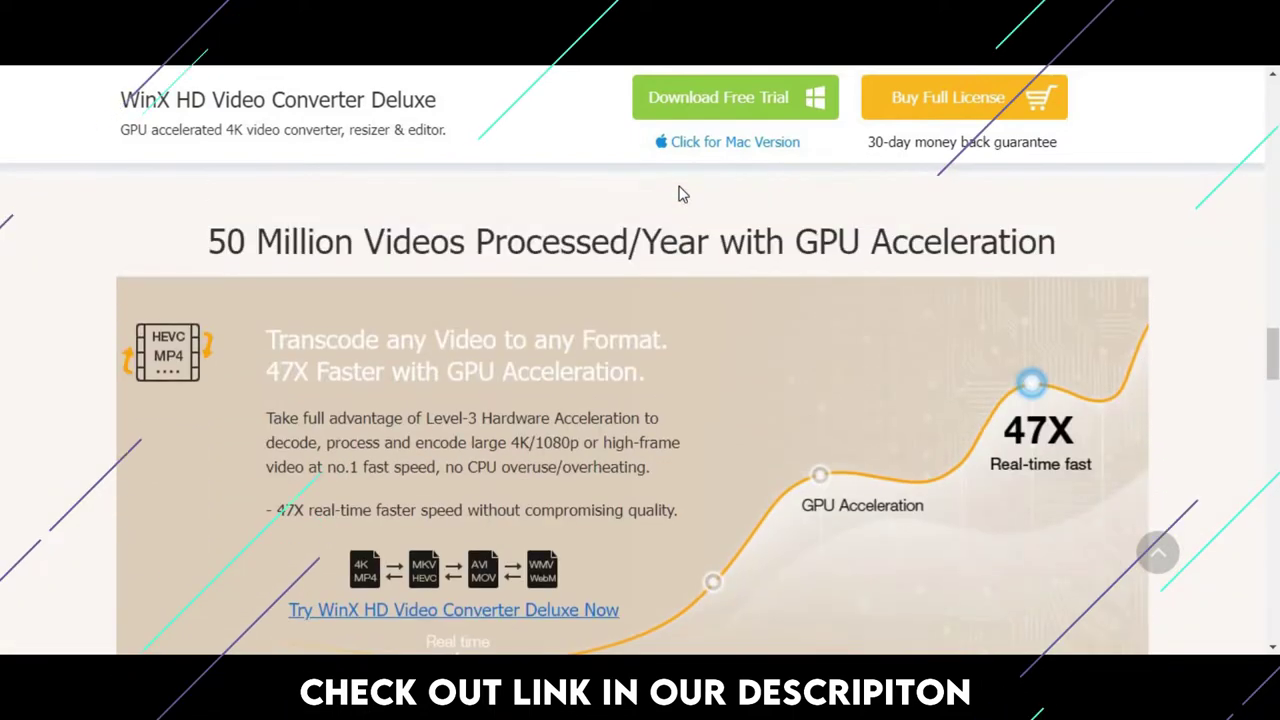
pyautogui.scroll(-5, 679, 194)
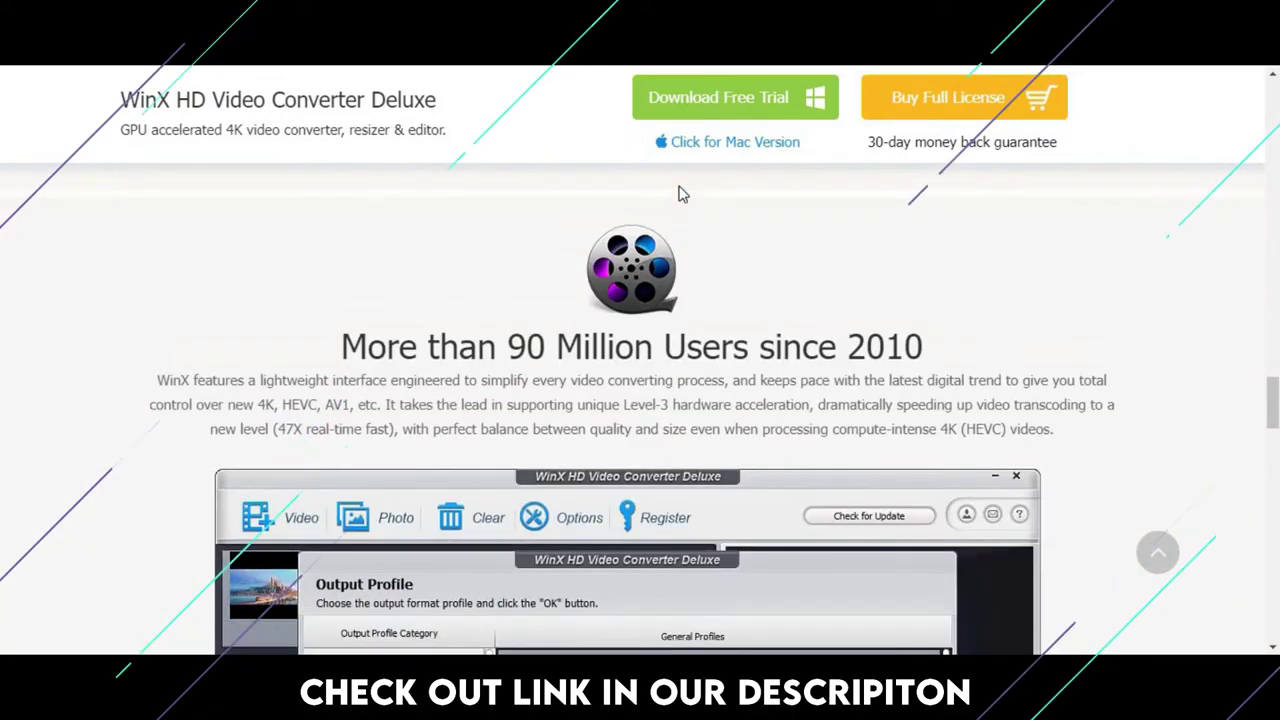
pyautogui.scroll(-2, 679, 194)
pyautogui.scroll(1, 679, 194)
pyautogui.scroll(-1, 679, 194)
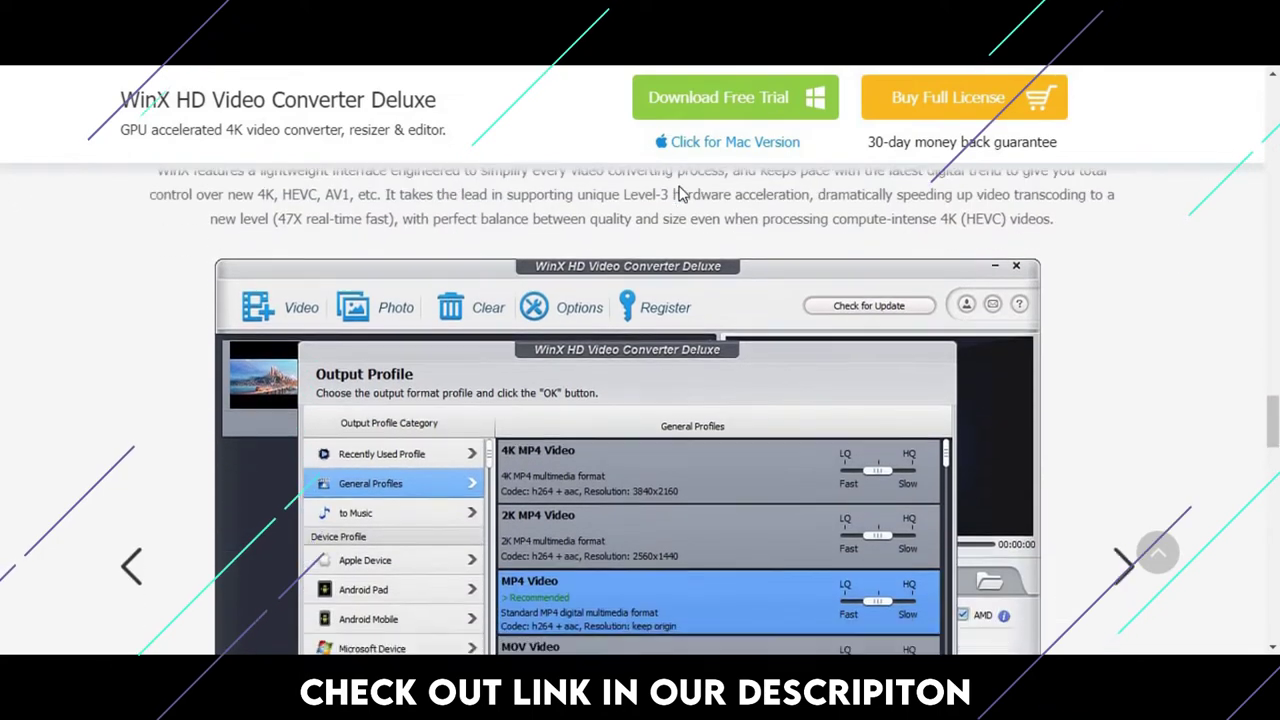
pyautogui.scroll(-6, 679, 194)
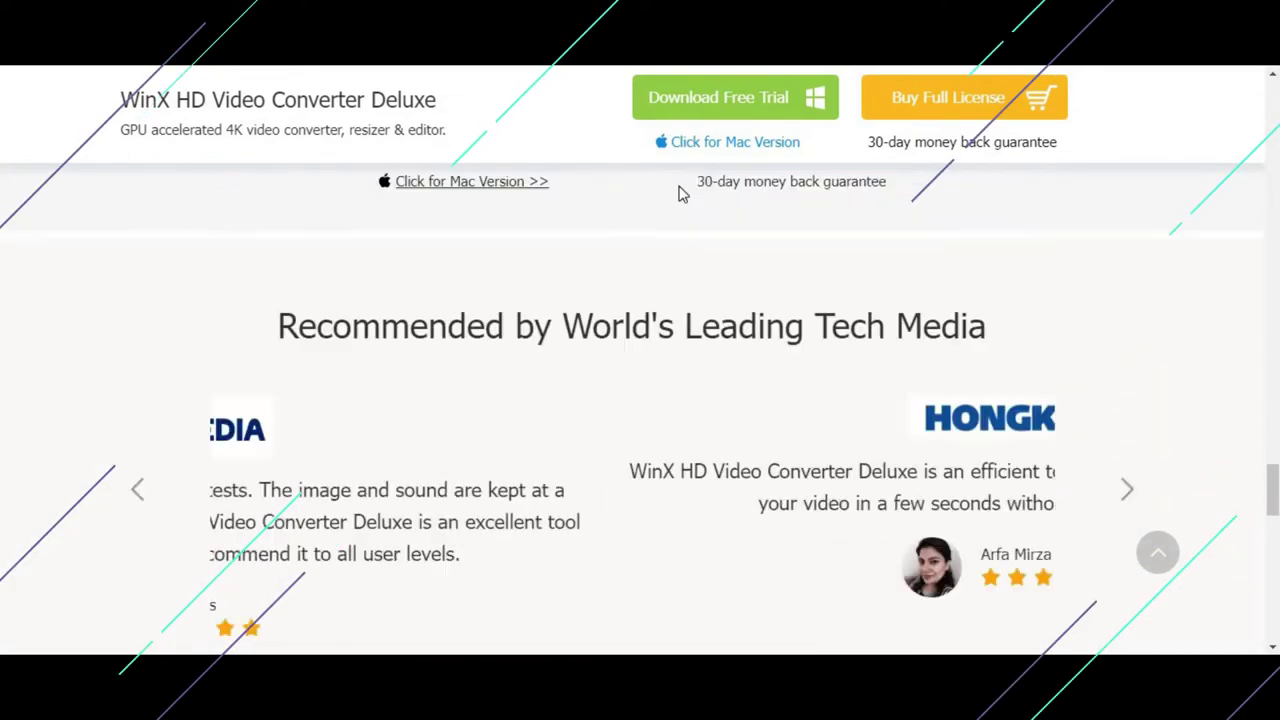
pyautogui.scroll(-8, 679, 194)
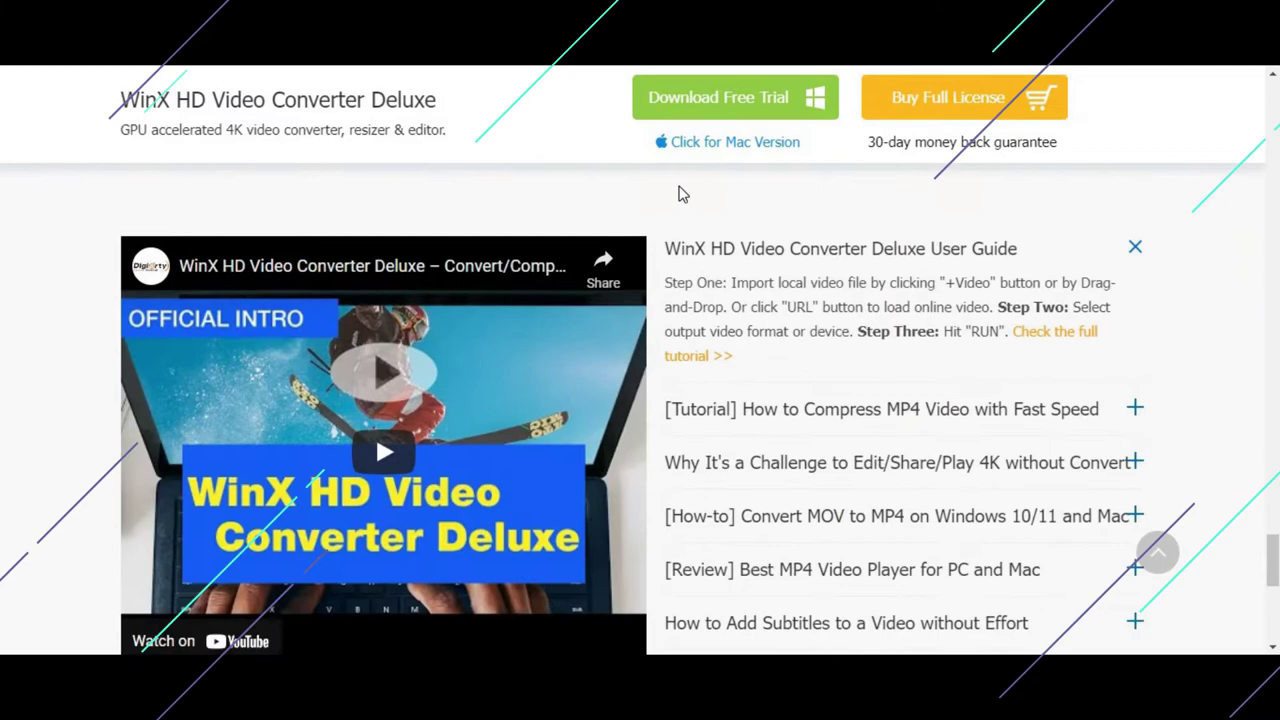
pyautogui.scroll(-1, 679, 194)
pyautogui.scroll(1, 679, 194)
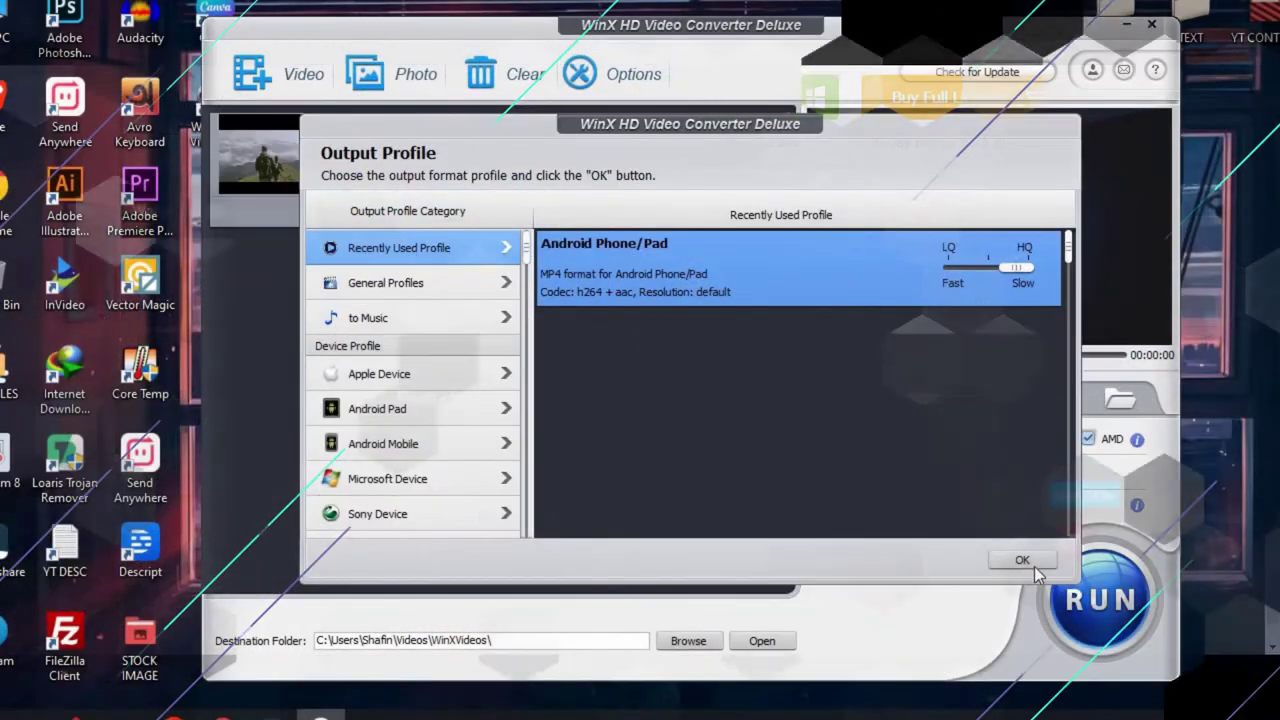
# Confirm Android Phone/Pad, then browse the General, Music and Sony Device profile categories.
pyautogui.click(1022, 560)
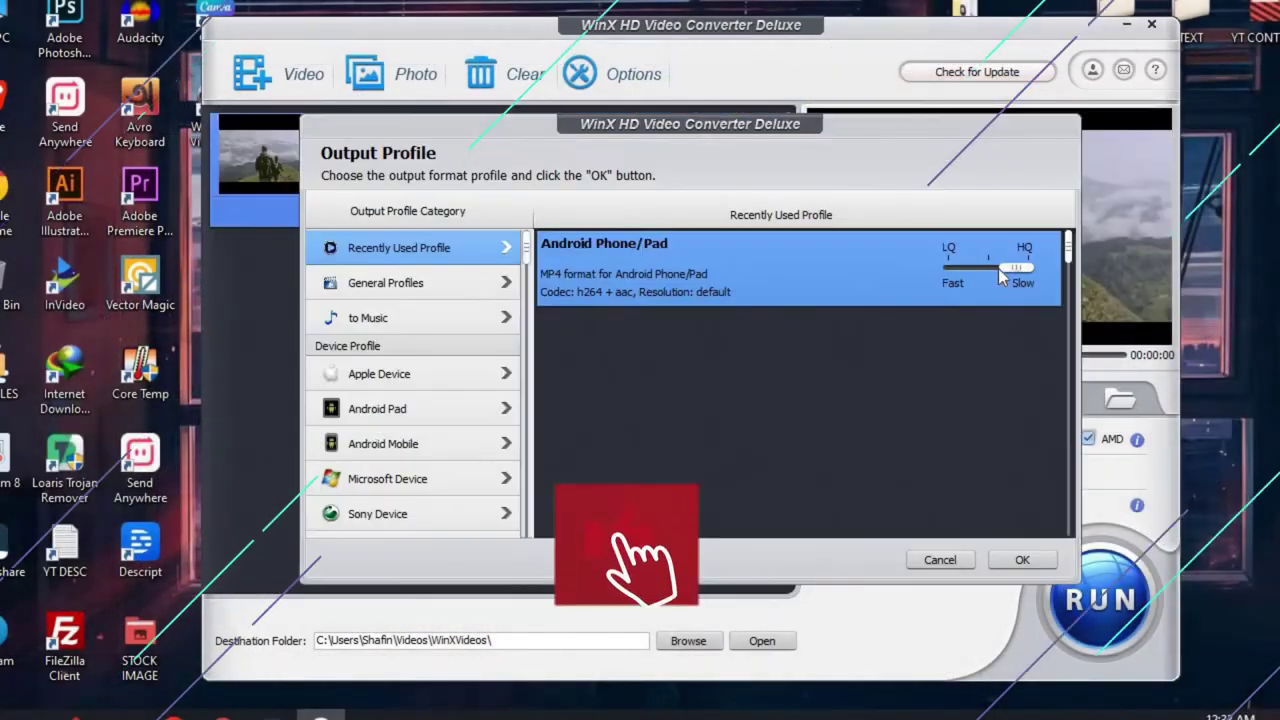
pyautogui.click(420, 293)
pyautogui.scroll(-5, 911, 397)
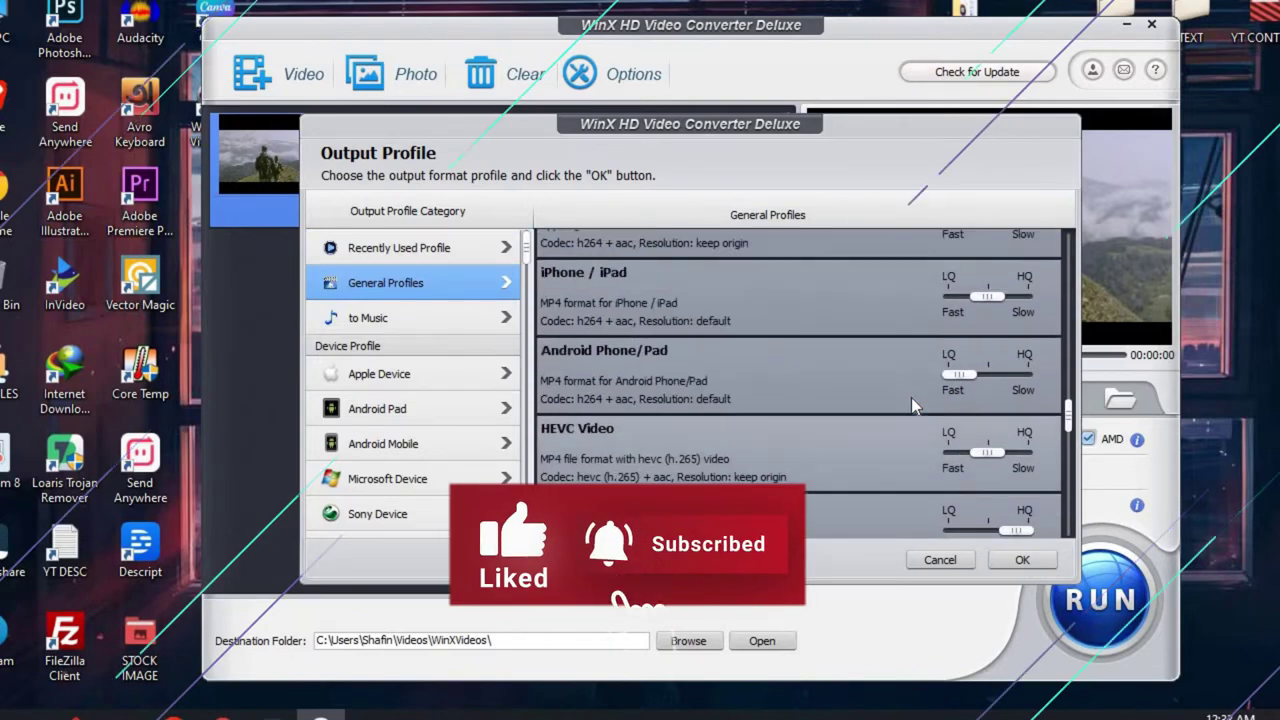
pyautogui.scroll(6, 911, 397)
pyautogui.click(989, 267)
pyautogui.scroll(-4, 985, 300)
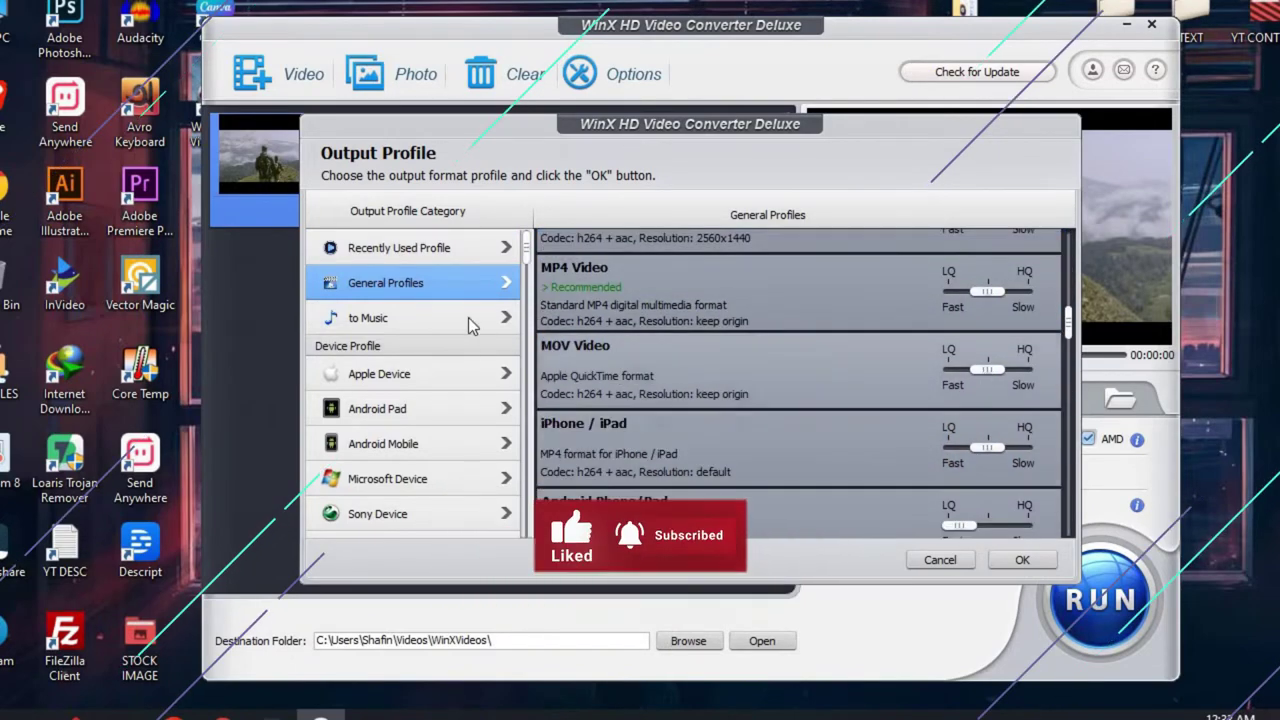
pyautogui.click(368, 317)
pyautogui.scroll(-3, 400, 350)
pyautogui.click(376, 329)
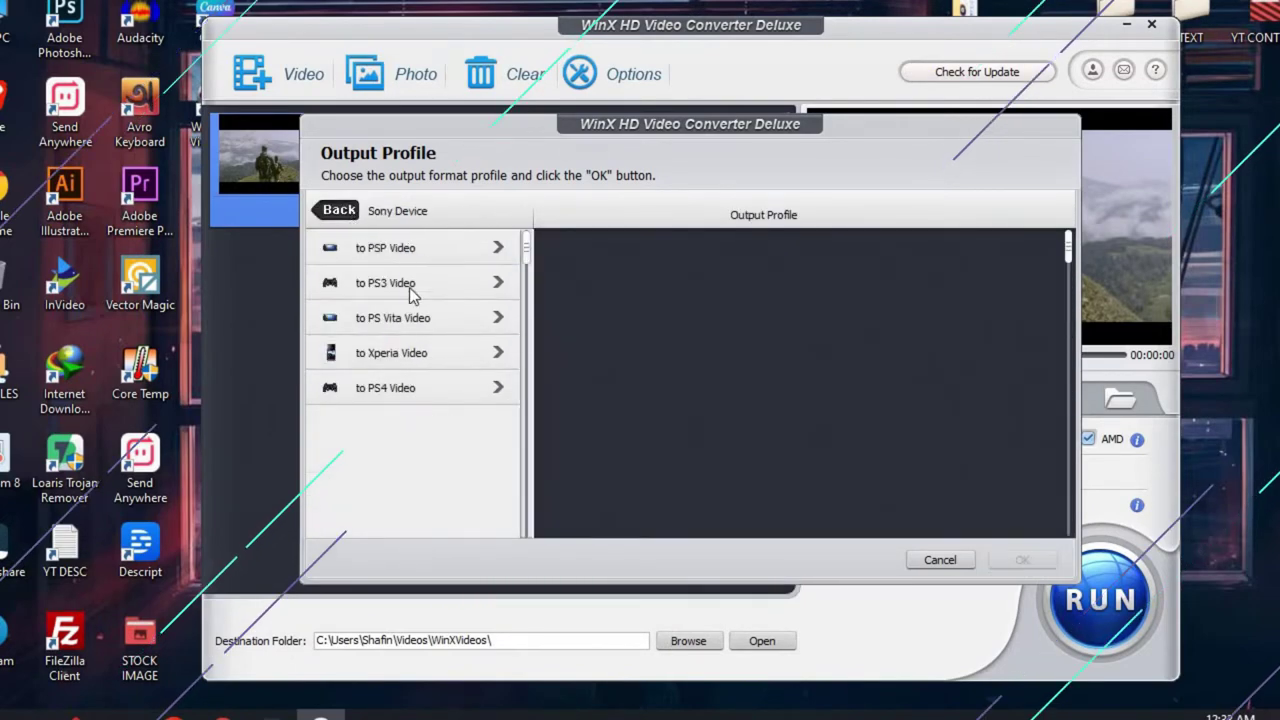
# Go back to the categories and select MOV Video under General Profiles.
pyautogui.click(337, 209)
pyautogui.scroll(2, 405, 270)
pyautogui.click(386, 283)
pyautogui.scroll(-2, 916, 420)
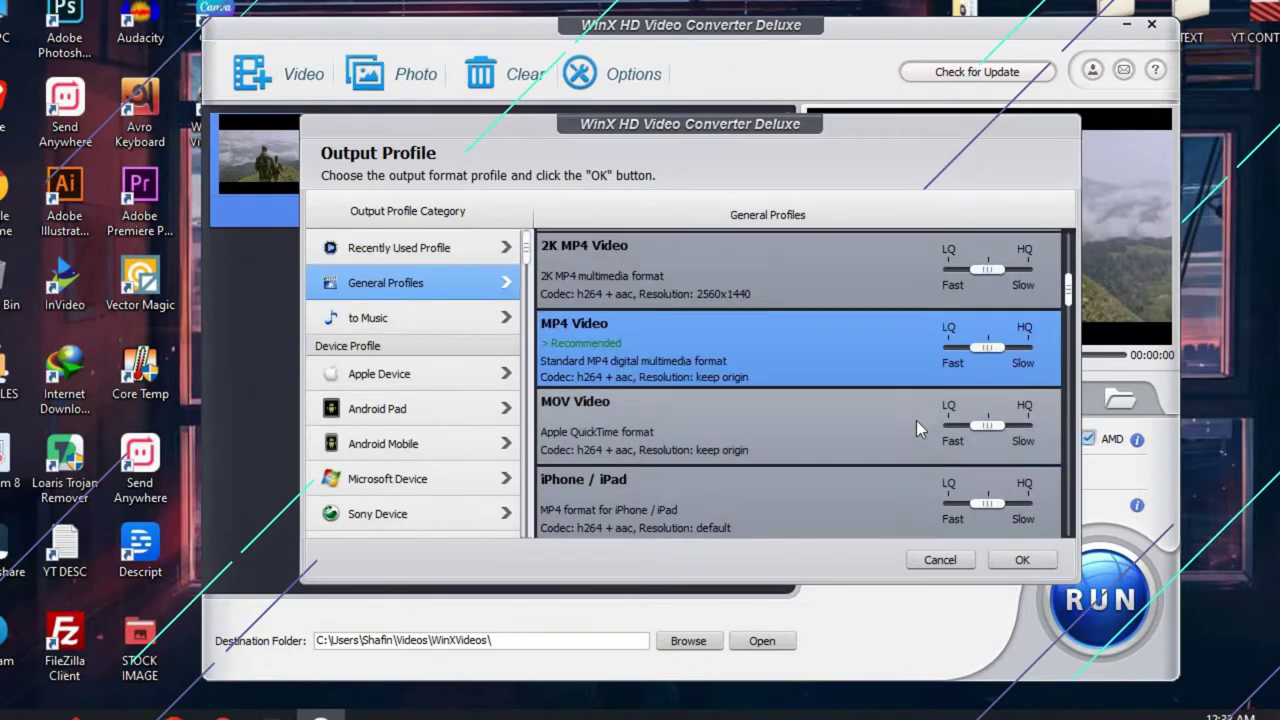
pyautogui.click(951, 349)
pyautogui.scroll(-1, 694, 398)
pyautogui.scroll(2, 695, 397)
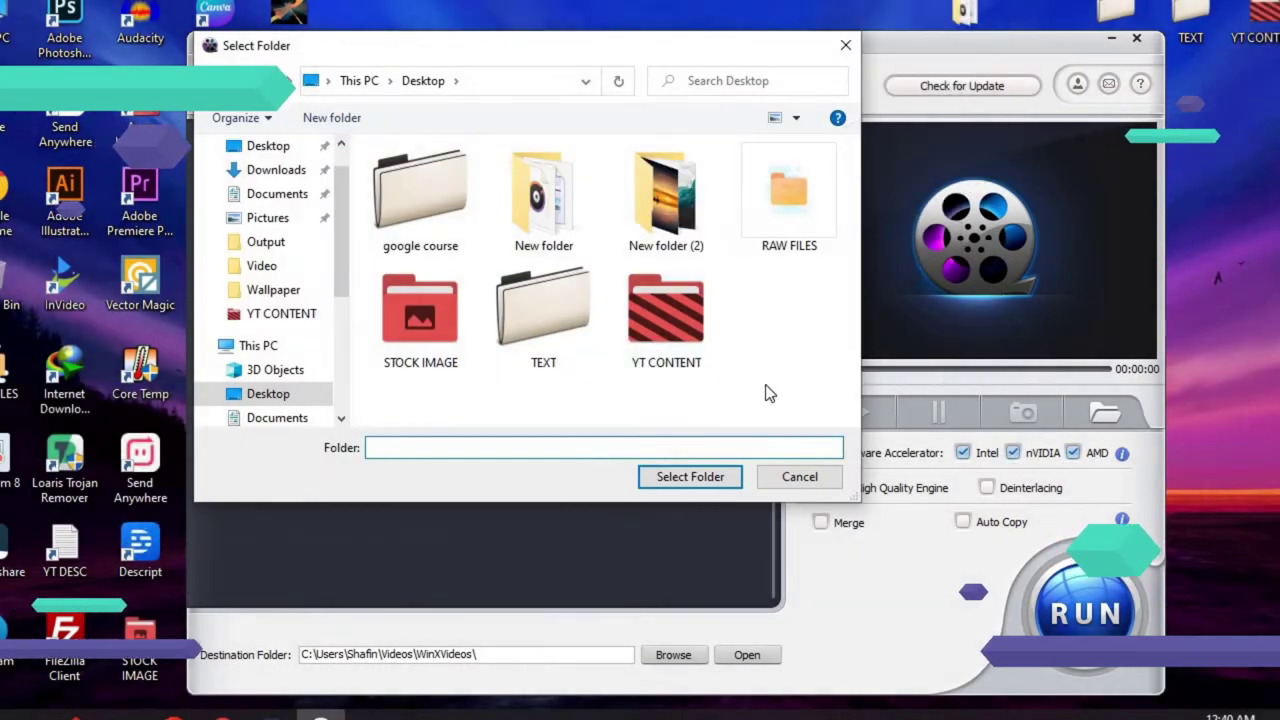
# Load the New folder (2) photos as an MPEG4 slideshow at the fastest quality setting.
pyautogui.doubleClick(665, 200)
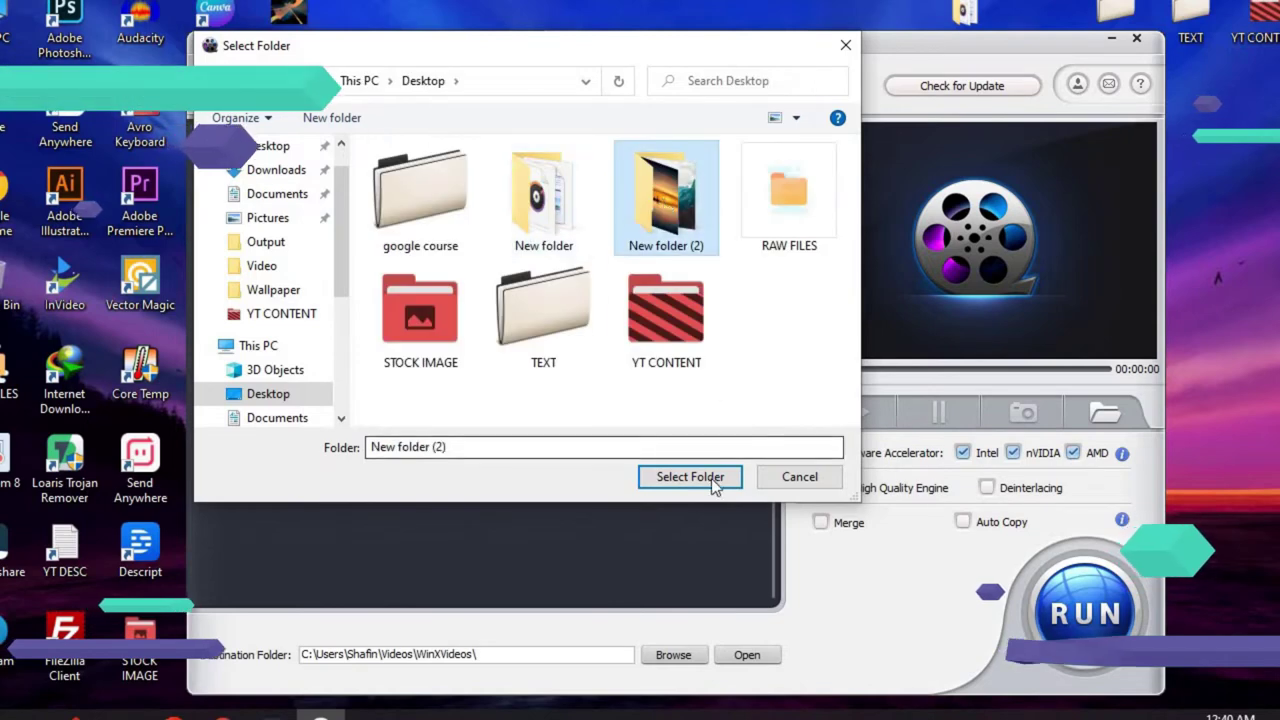
pyautogui.click(711, 478)
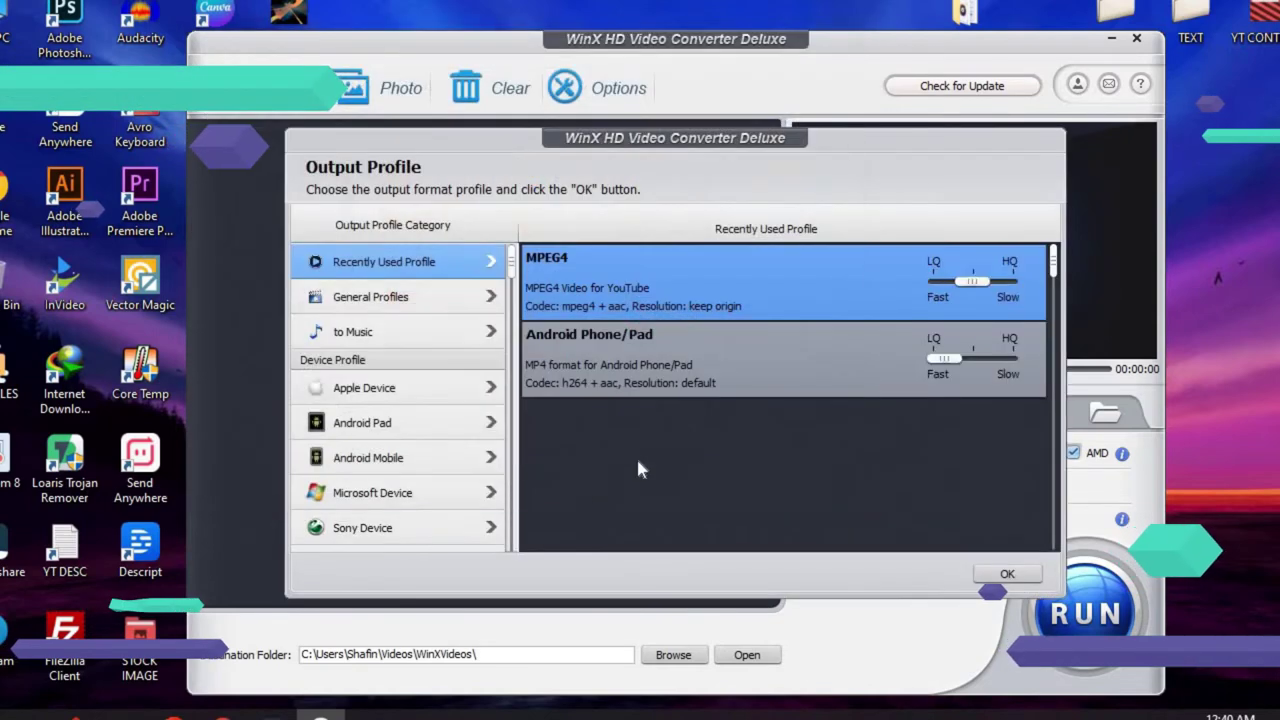
pyautogui.scroll(-1, 423, 365)
pyautogui.scroll(1, 423, 365)
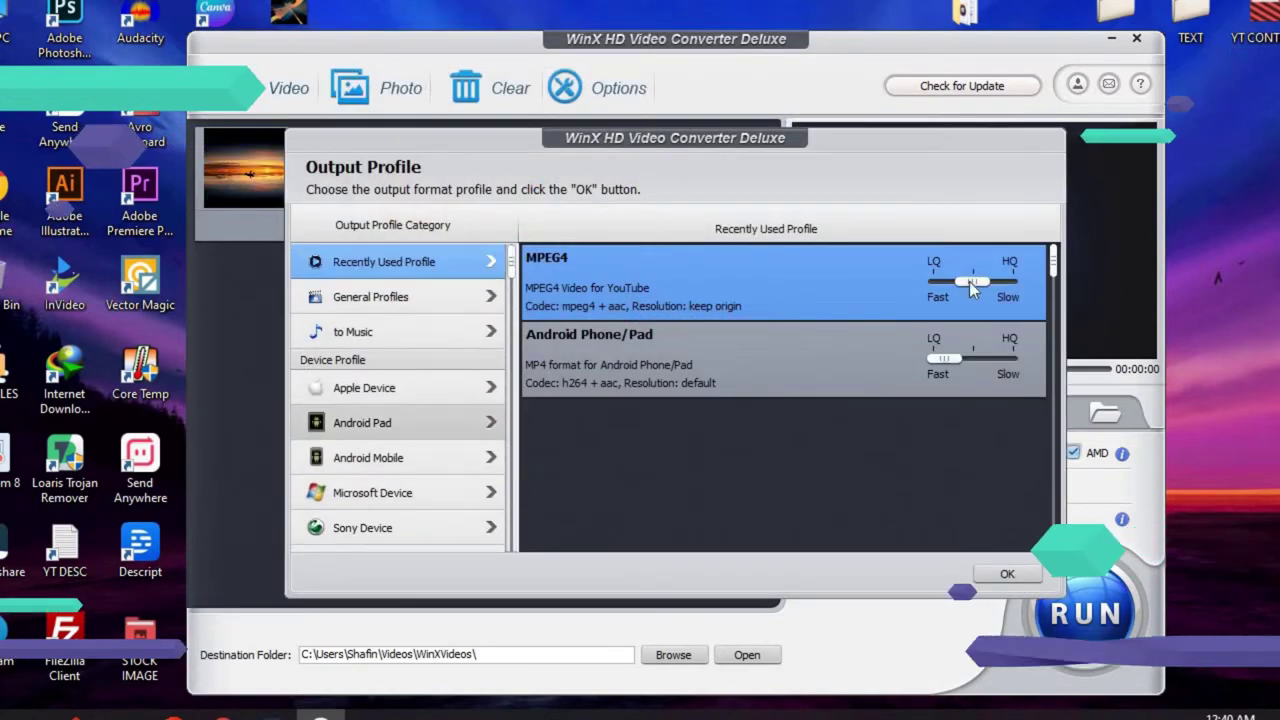
pyautogui.click(944, 285)
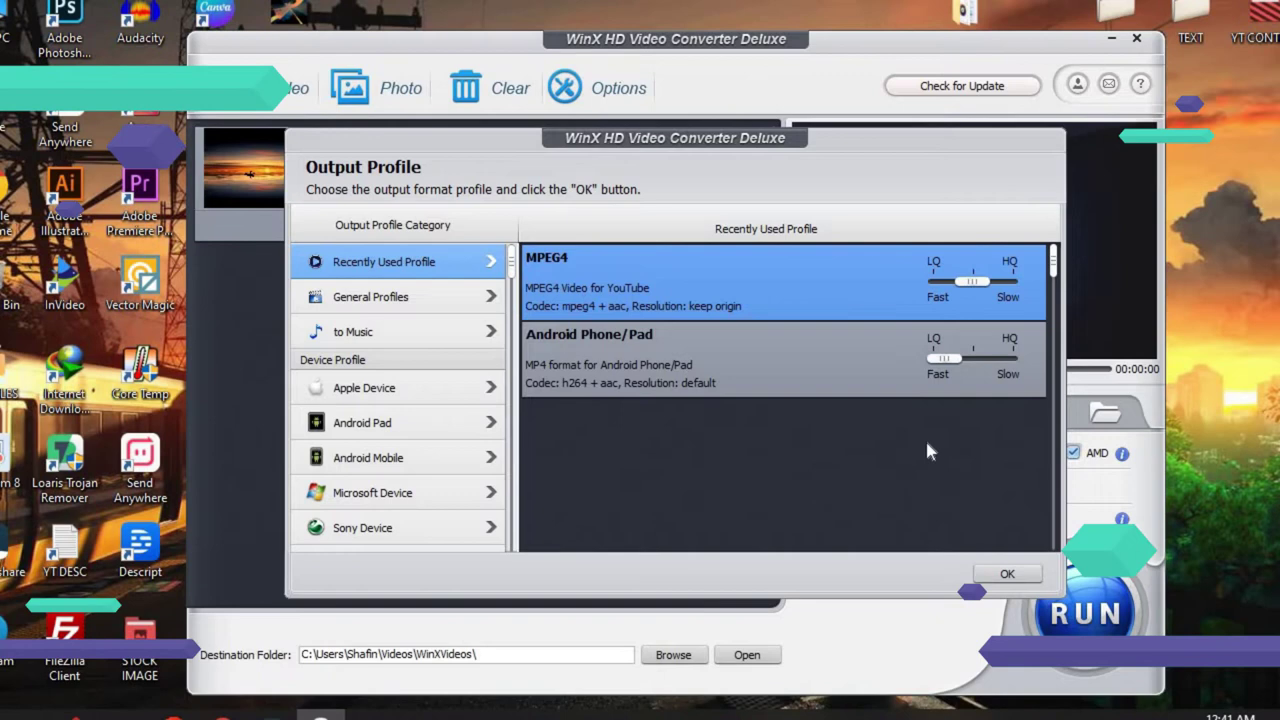
pyautogui.click(1005, 574)
pyautogui.click(502, 232)
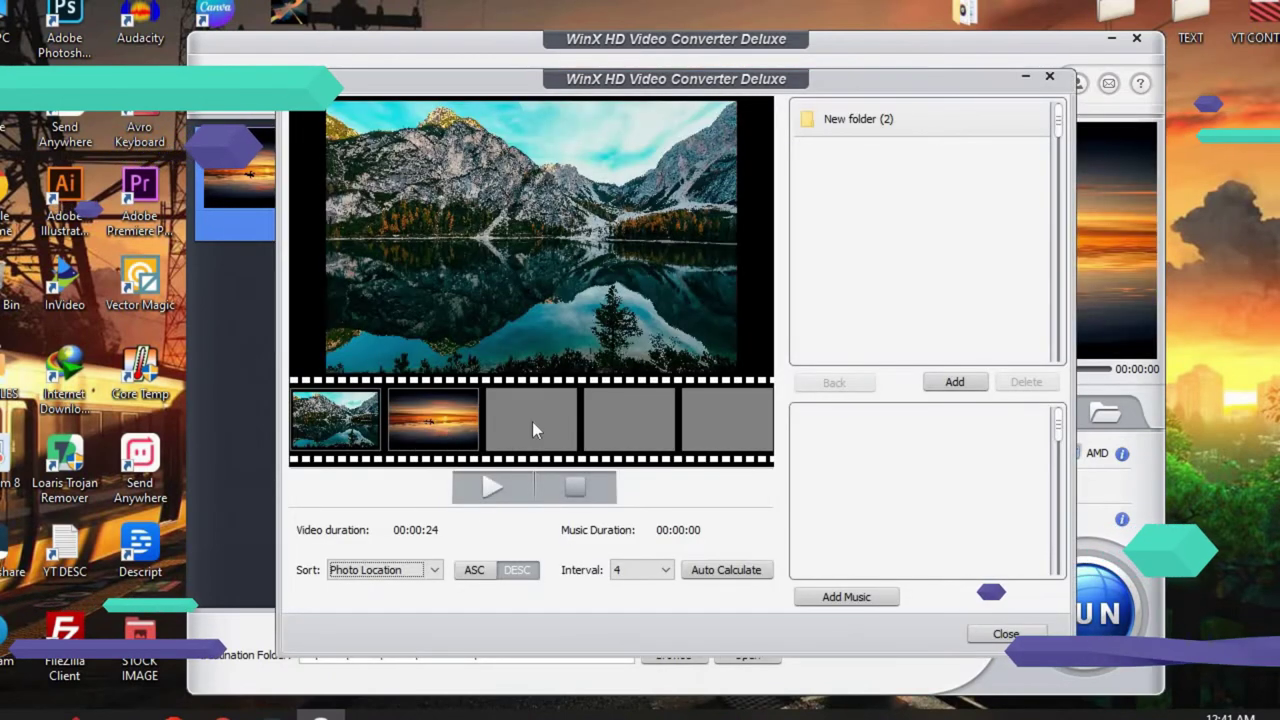
# Preview the five-photo slideshow, keep sorting by Photo Location, and choose Add Music.
pyautogui.click(491, 488)
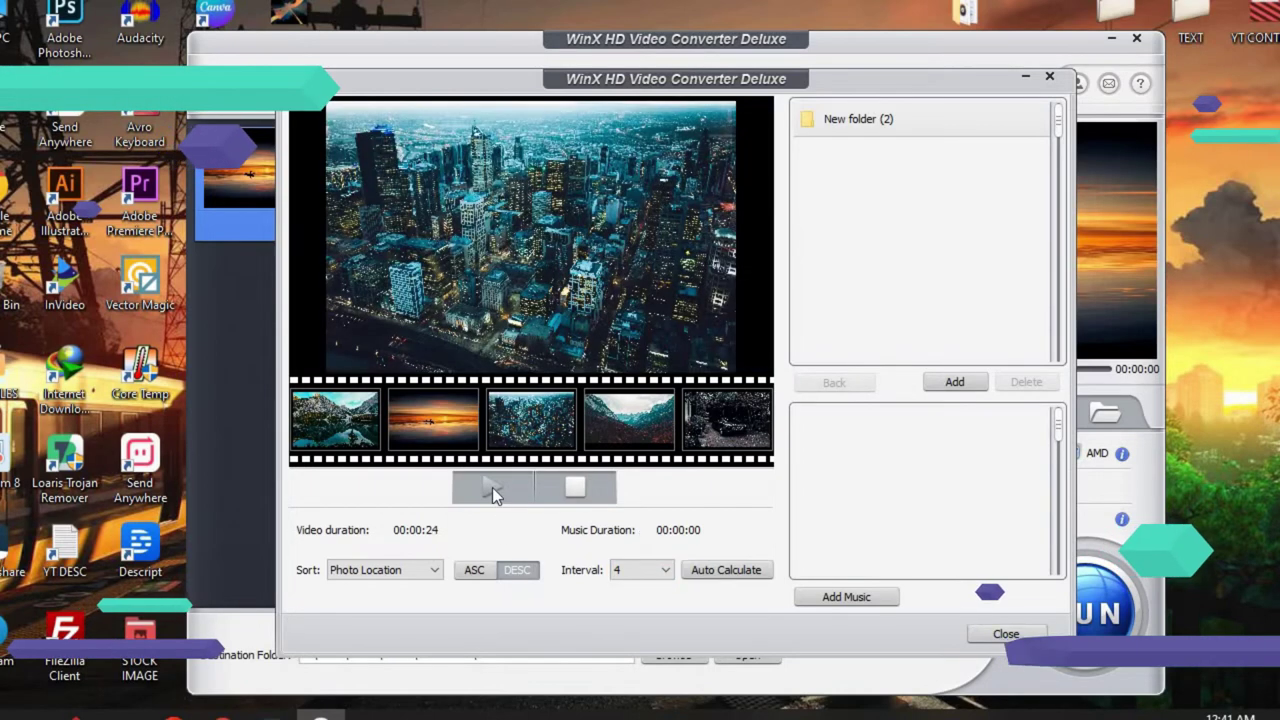
pyautogui.click(412, 575)
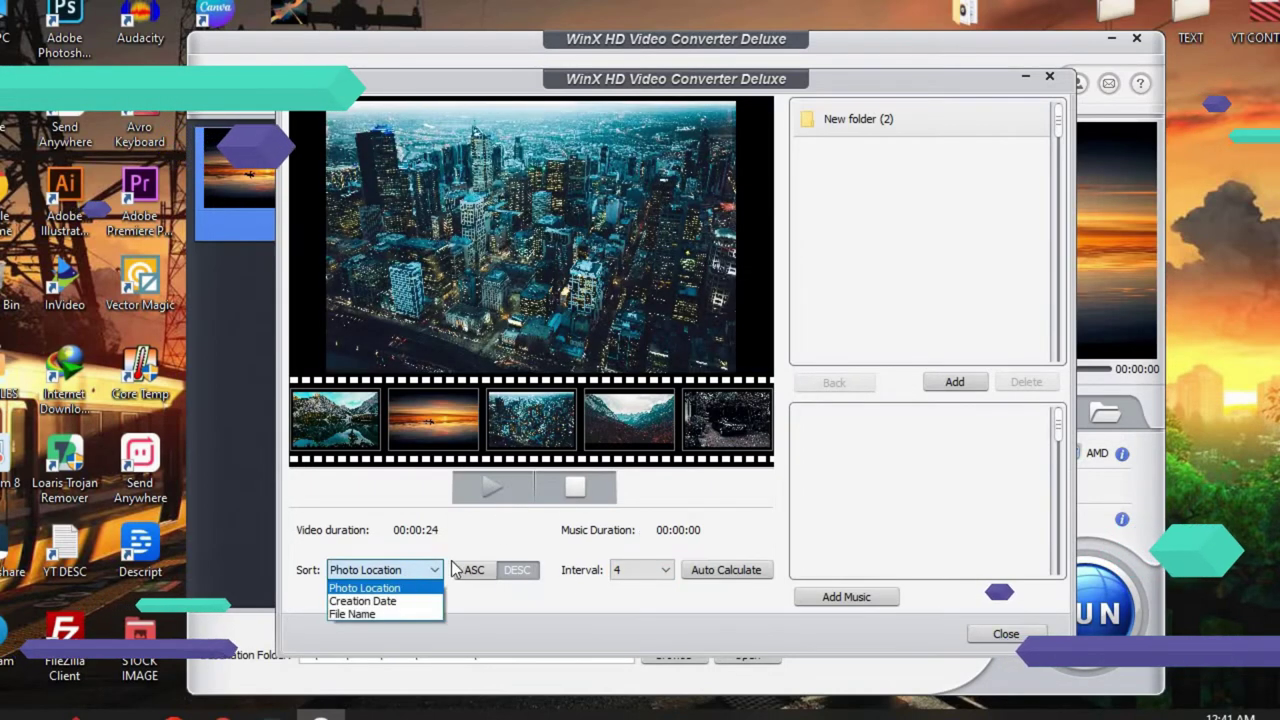
pyautogui.click(512, 577)
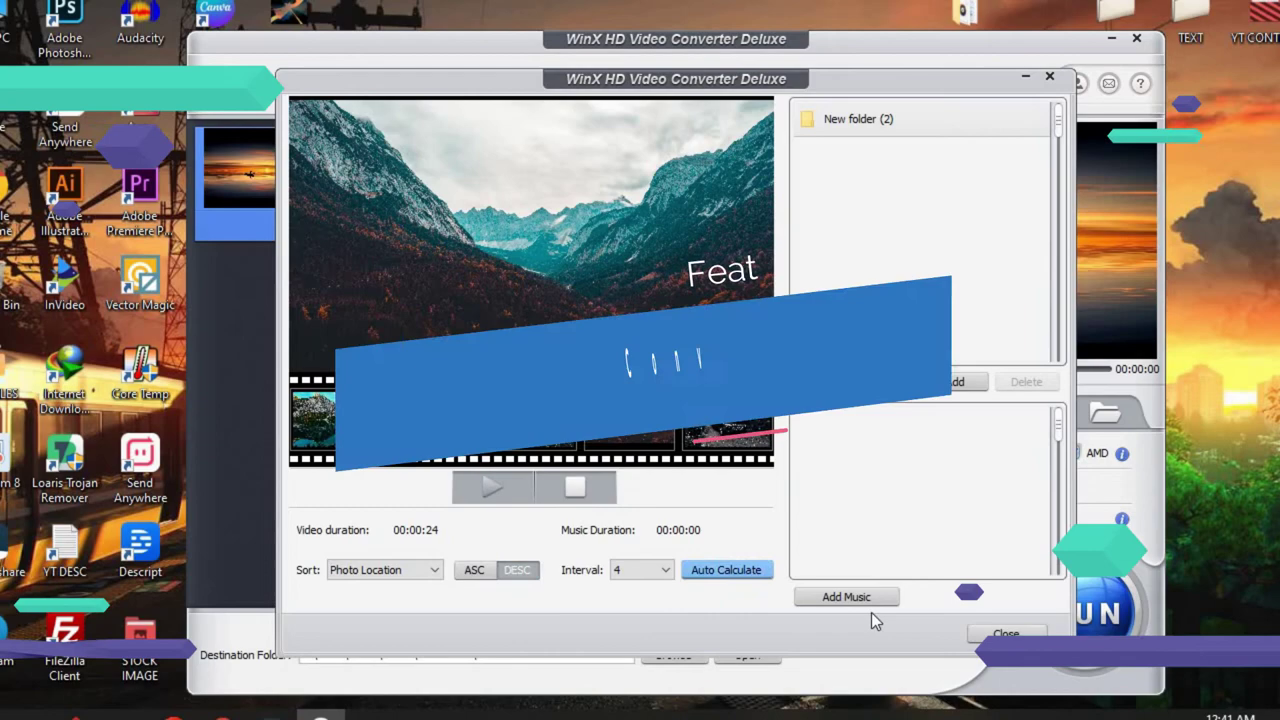
pyautogui.click(848, 597)
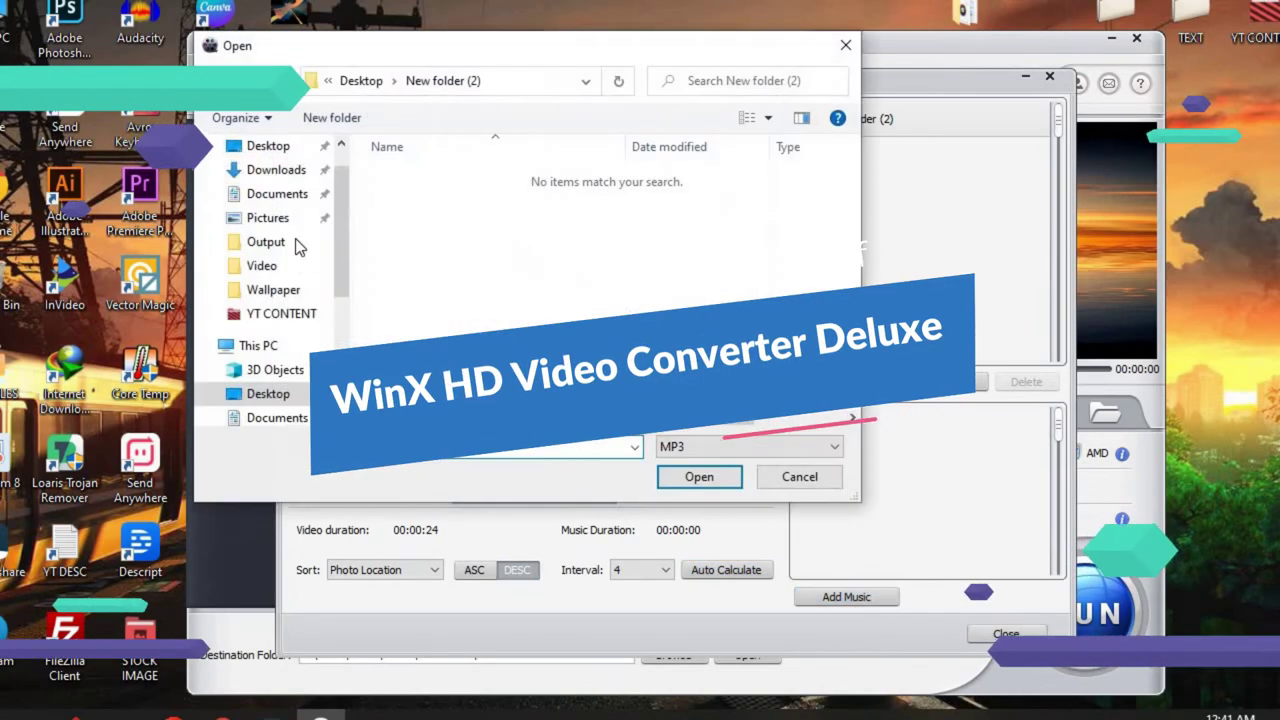
# Add Believe (Instrumental) - NEFFEX from Downloads\Music as the slideshow's 2:36 soundtrack.
pyautogui.click(276, 169)
pyautogui.scroll(-3, 517, 265)
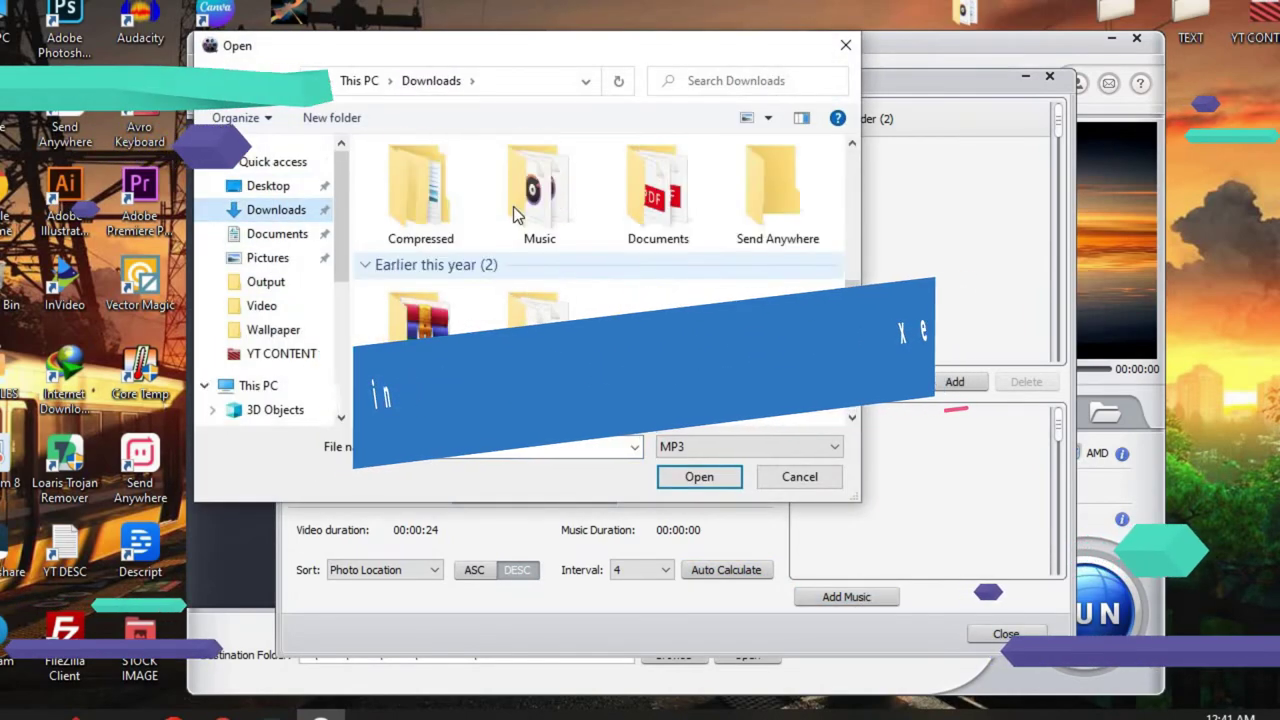
pyautogui.click(523, 190)
pyautogui.press('Return')
pyautogui.doubleClick(457, 296)
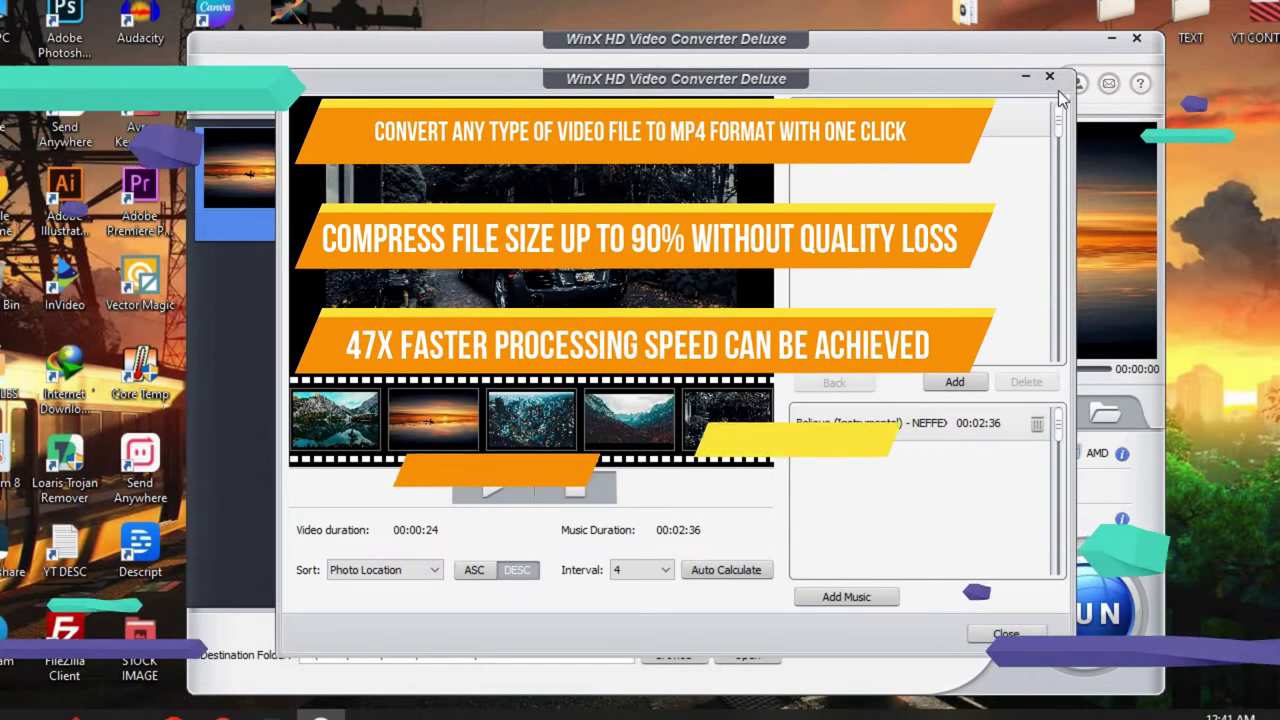
pyautogui.click(953, 383)
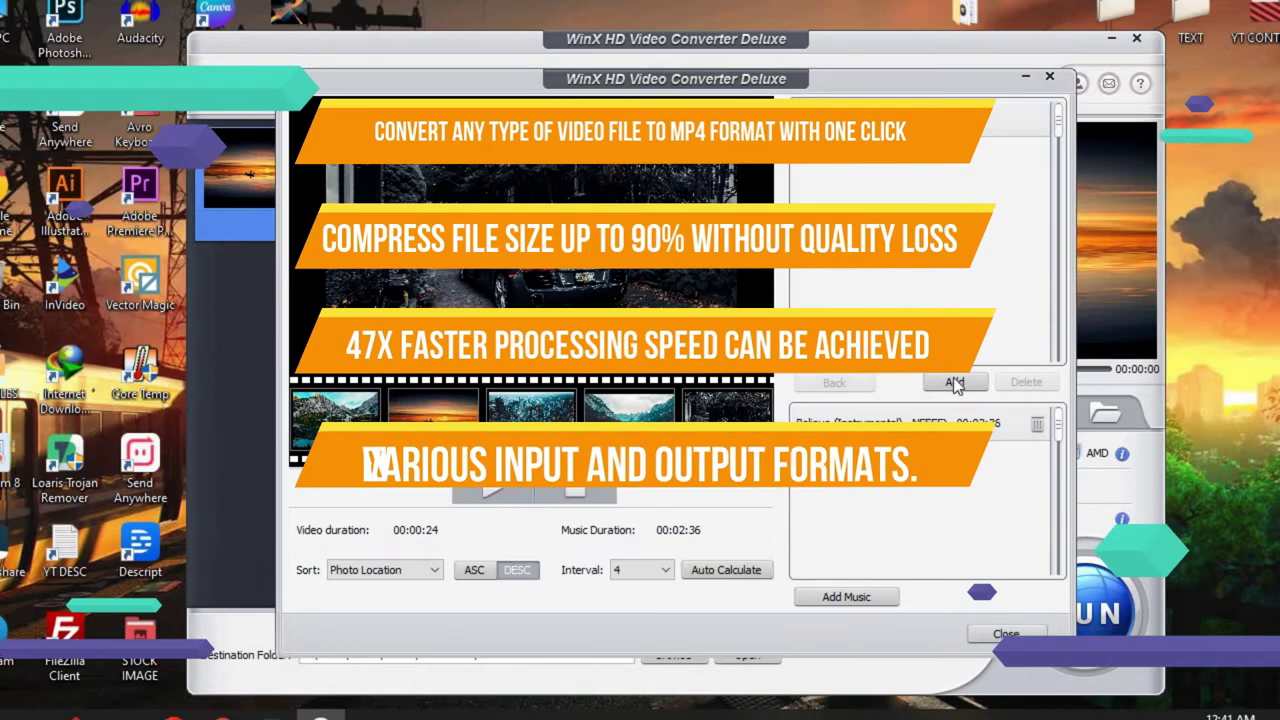
# Export the New folder (2) slideshow, then play the resulting video from WinXVideos and close it.
pyautogui.click(1005, 633)
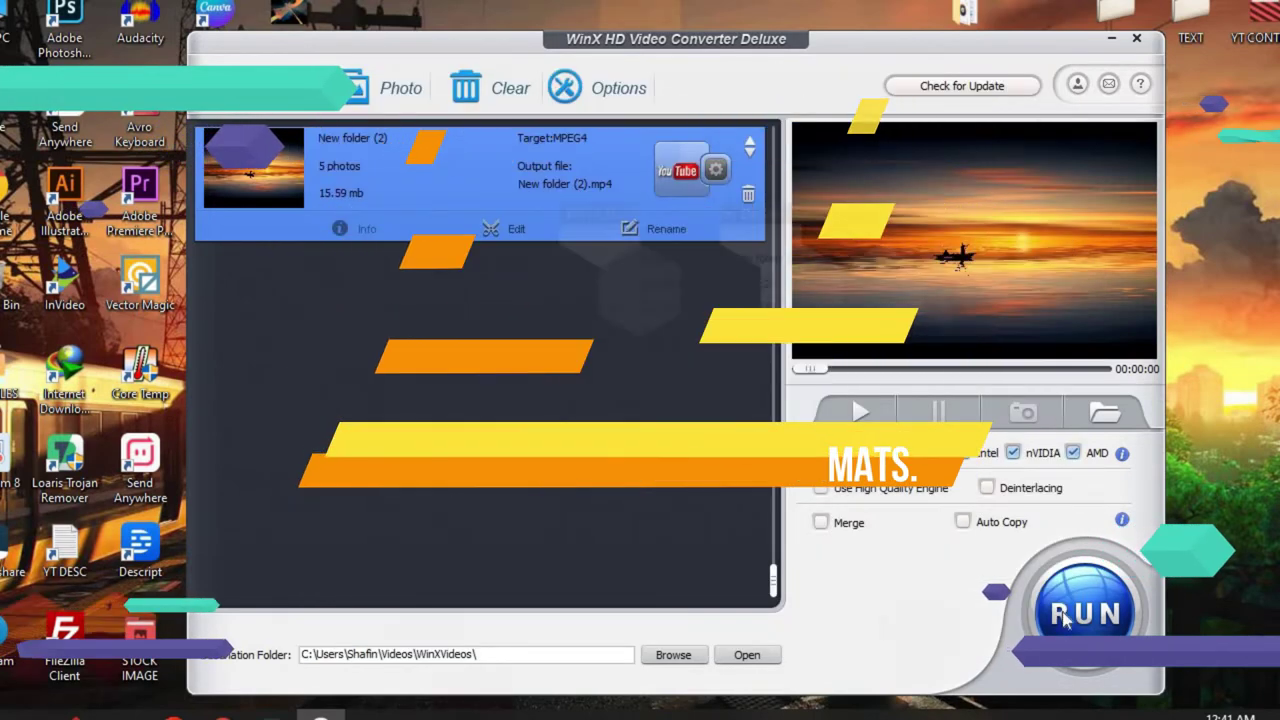
pyautogui.click(1066, 615)
pyautogui.click(822, 434)
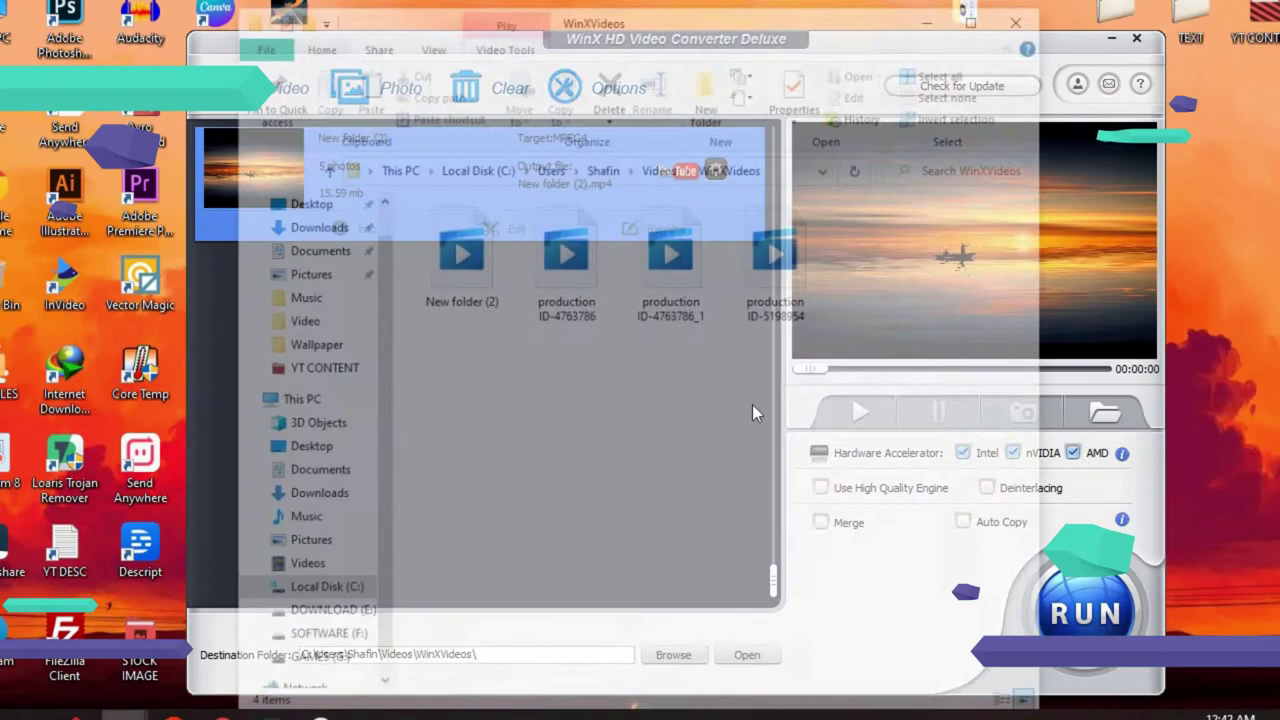
pyautogui.press('Return')
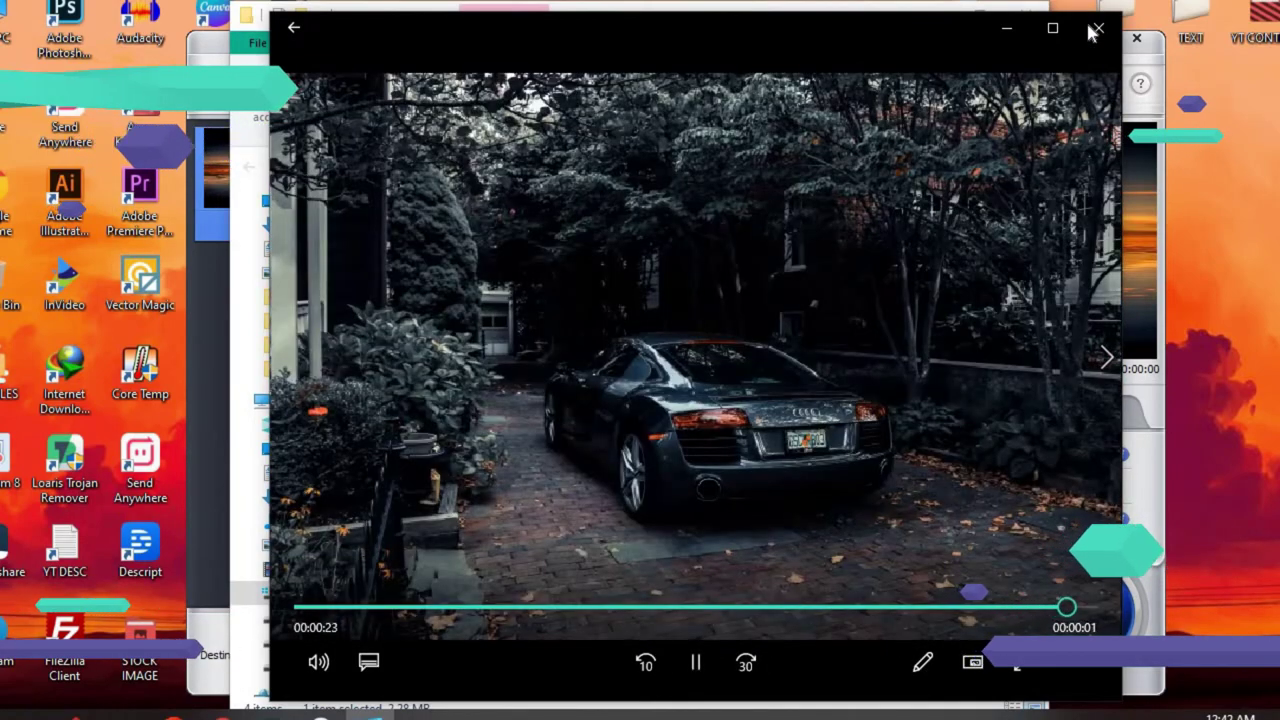
pyautogui.click(1094, 29)
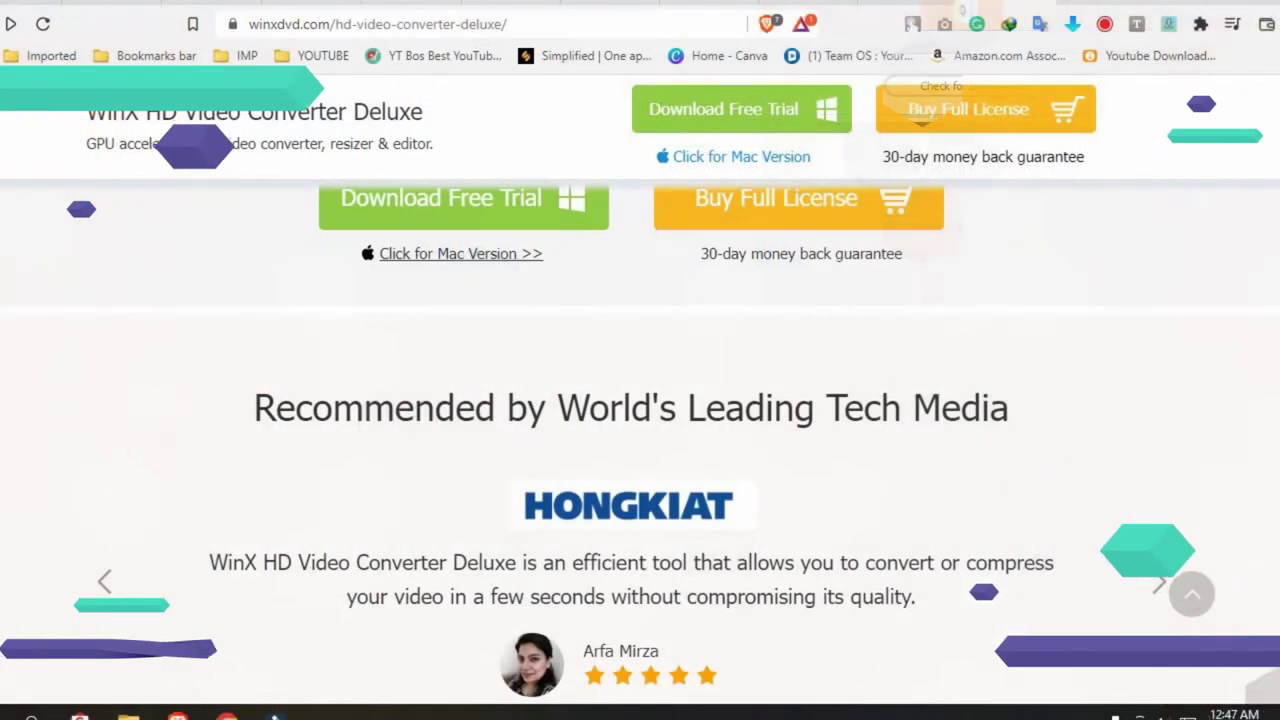
# Download the WinX HD Video Converter Deluxe free trial installer through the IDM dialog.
pyautogui.scroll(3, 760, 173)
pyautogui.click(760, 127)
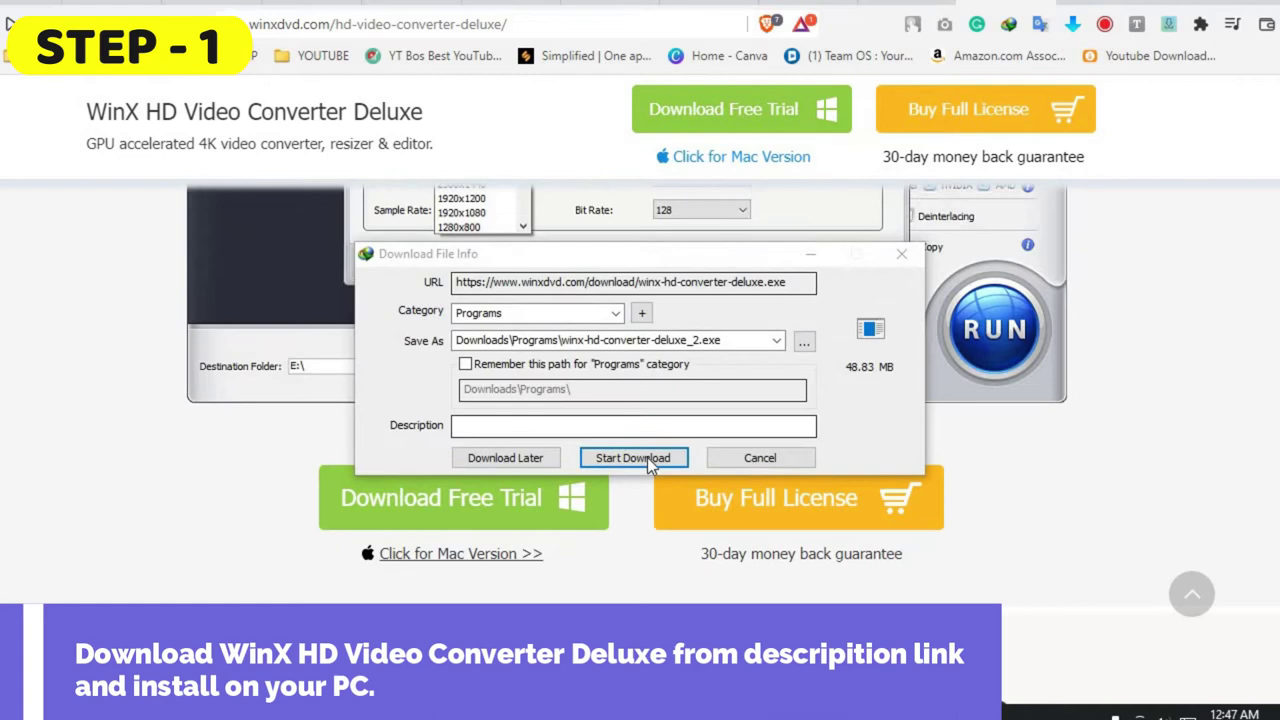
pyautogui.click(600, 457)
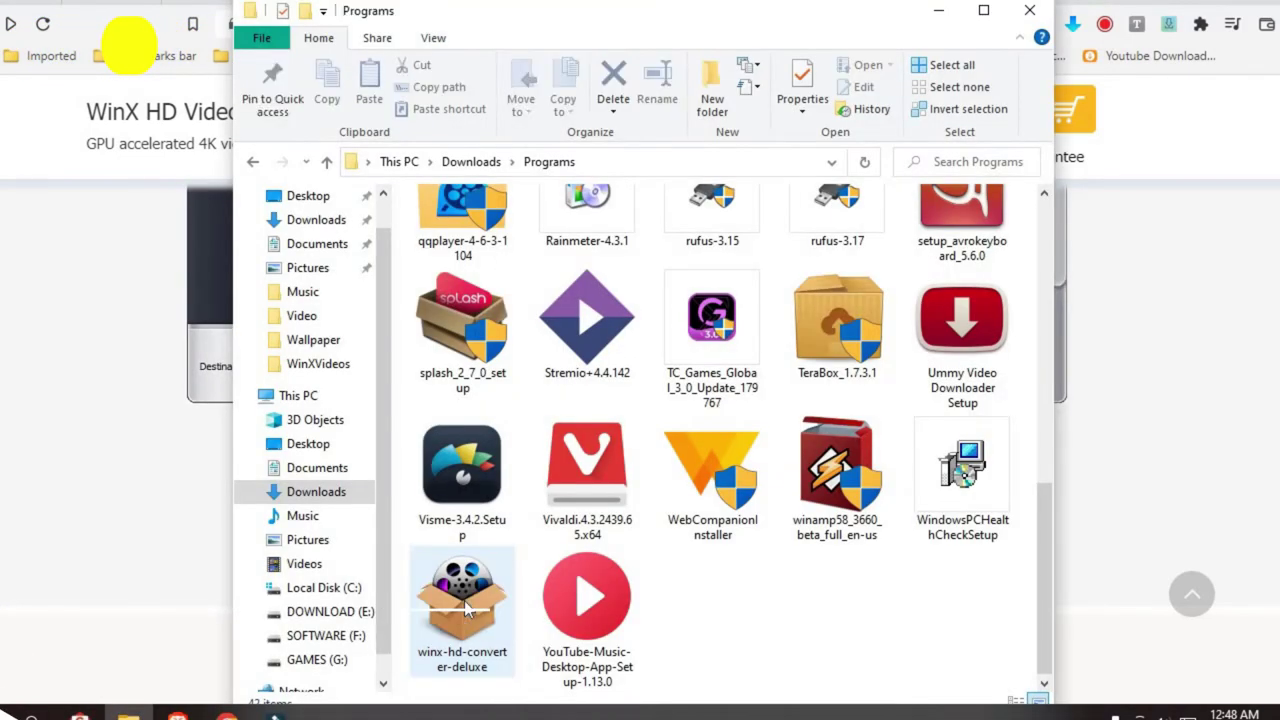
# Run the winx-hd-converter-deluxe installer past the welcome page and accept the license agreement.
pyautogui.click(466, 598)
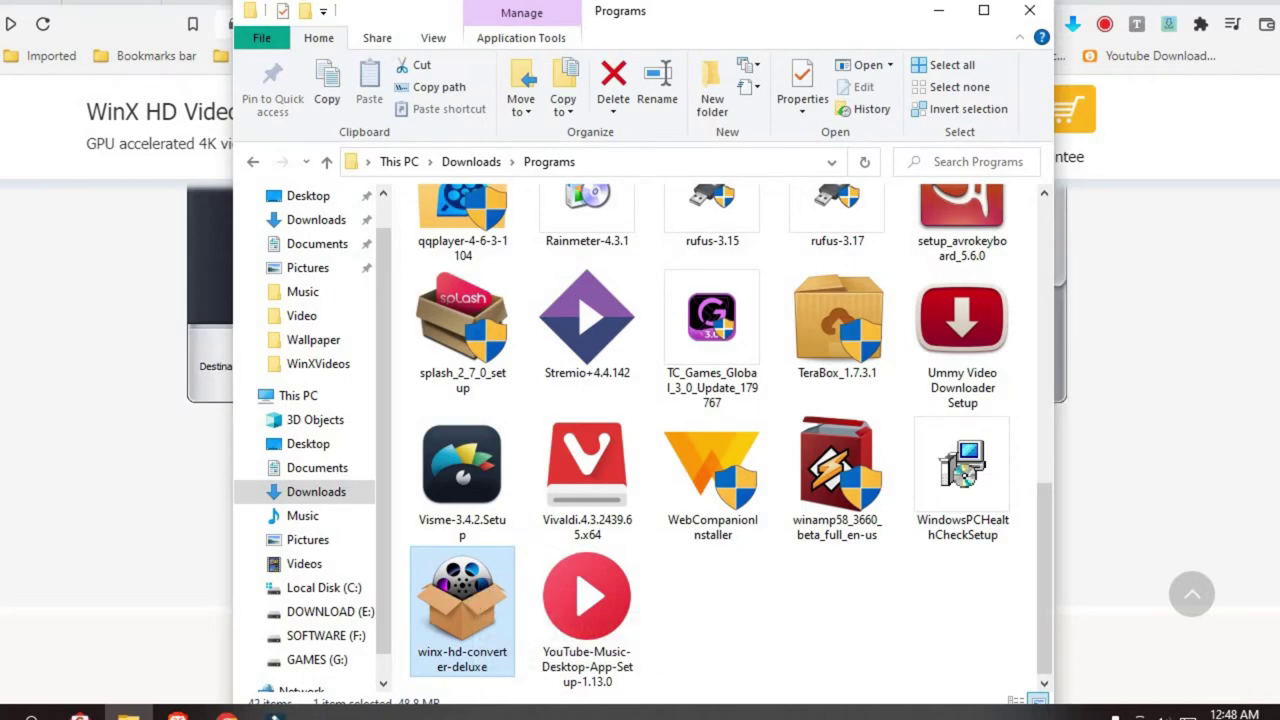
pyautogui.click(755, 509)
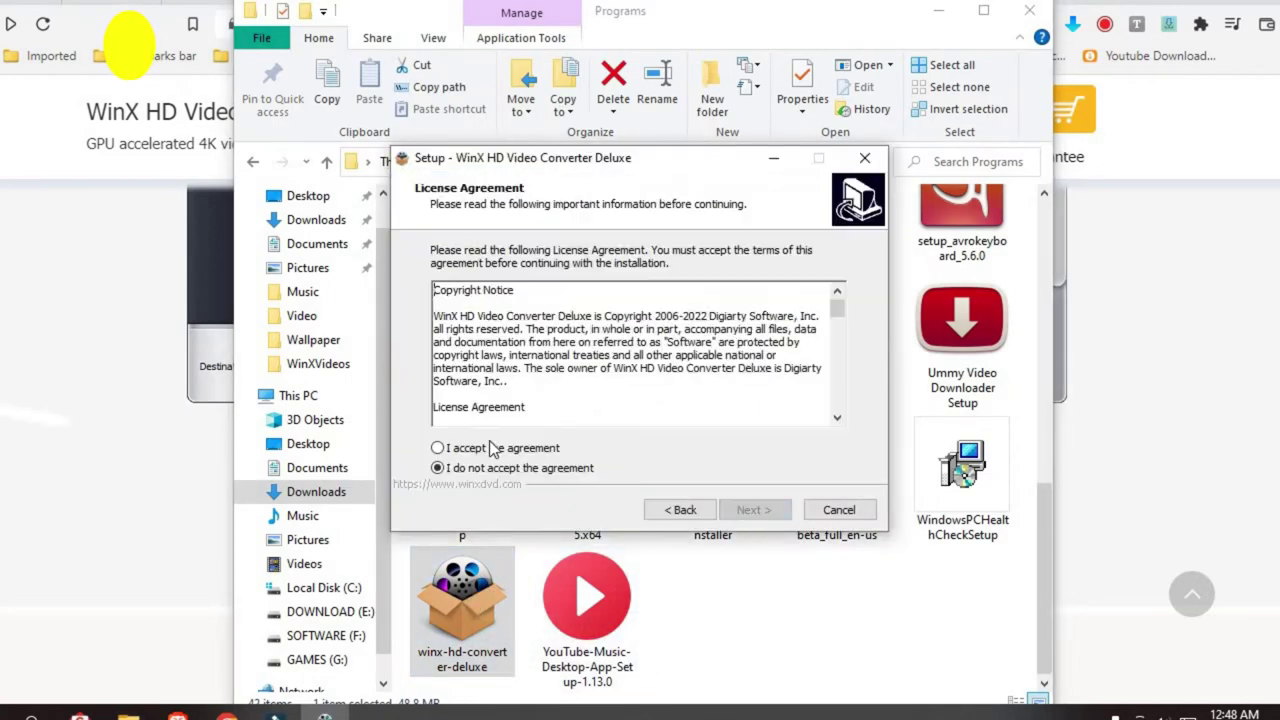
pyautogui.click(758, 512)
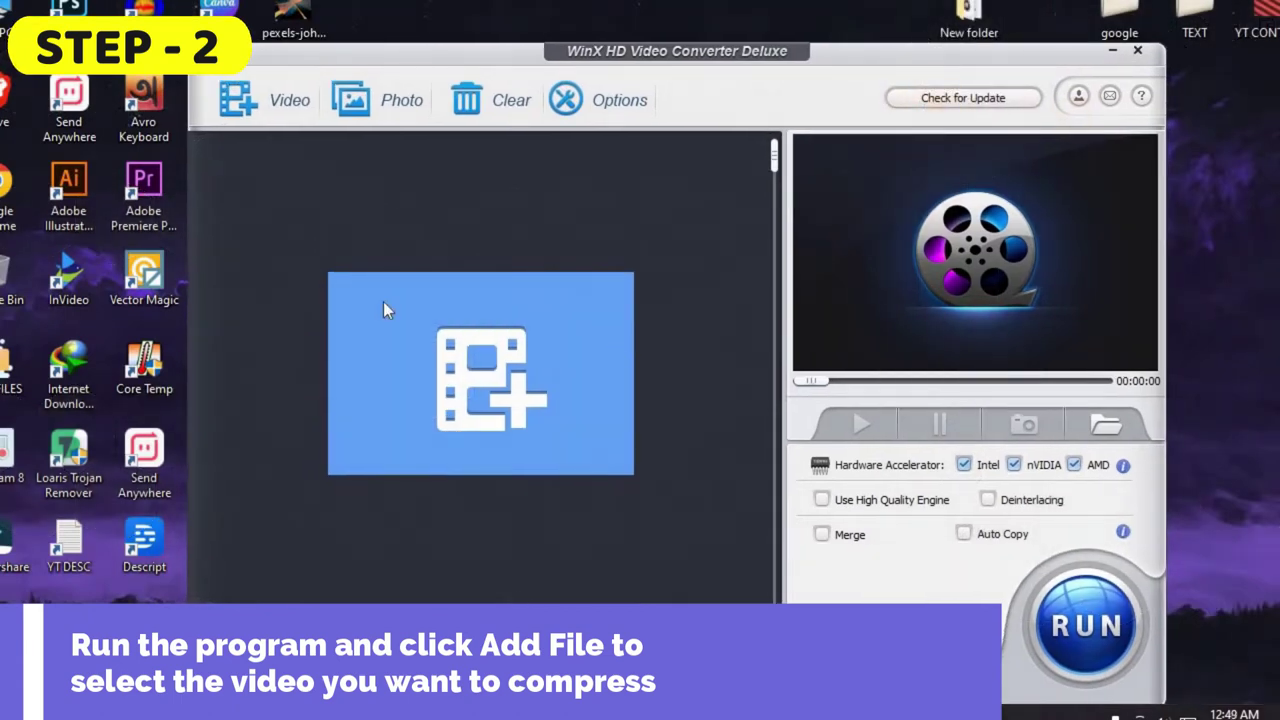
# Add the video production ID-5174040 to the converter.
pyautogui.click(262, 106)
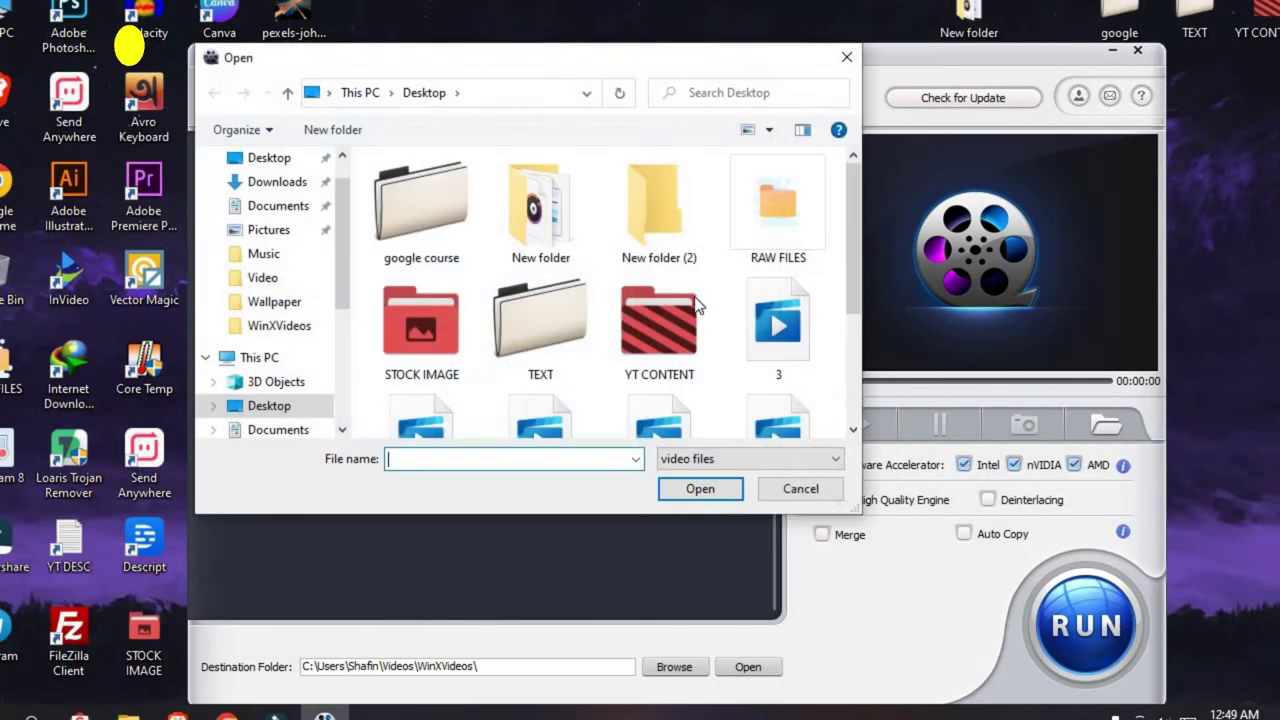
pyautogui.scroll(-5, 630, 358)
pyautogui.doubleClick(573, 250)
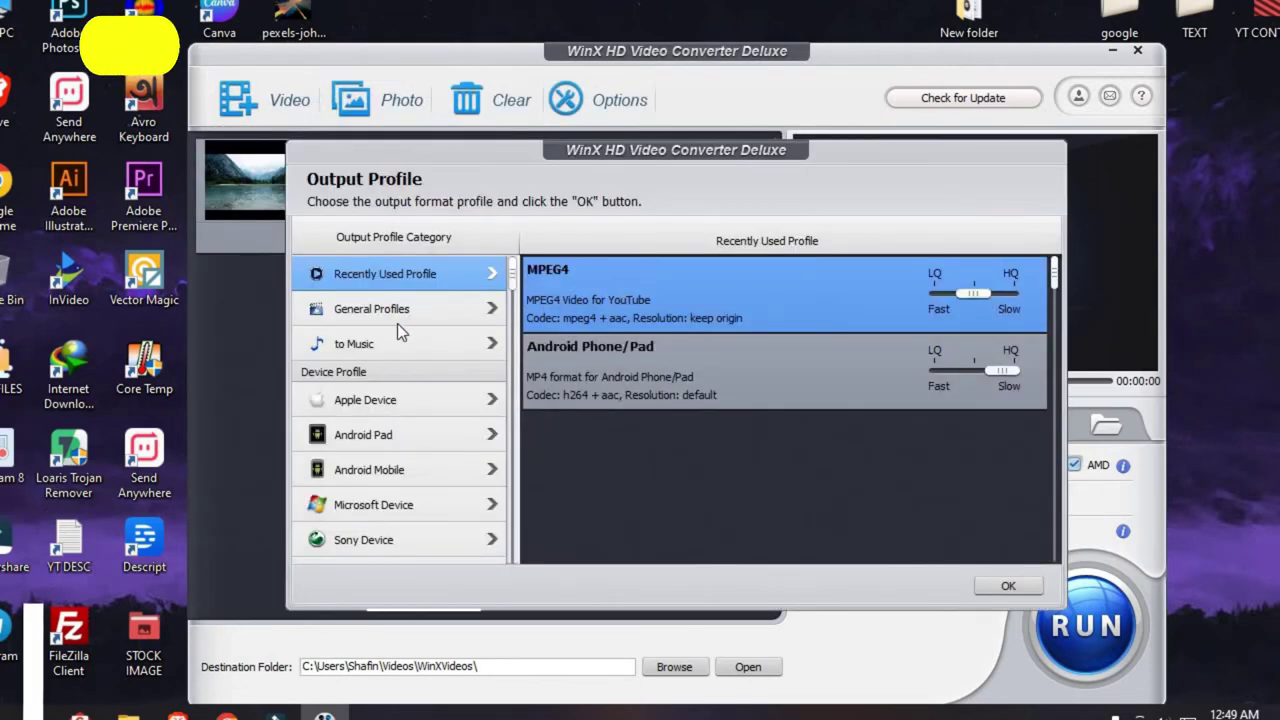
# Pick Android Phone/Pad from General Profiles as the output profile.
pyautogui.click(374, 318)
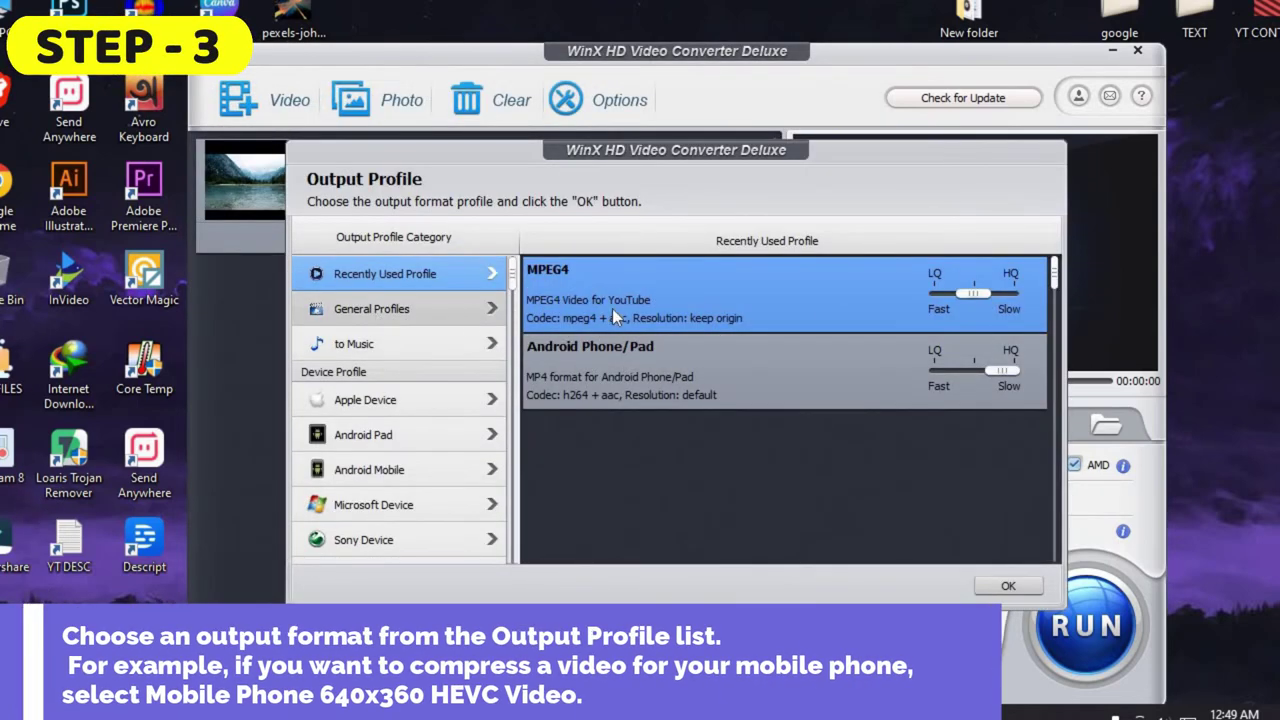
pyautogui.click(711, 437)
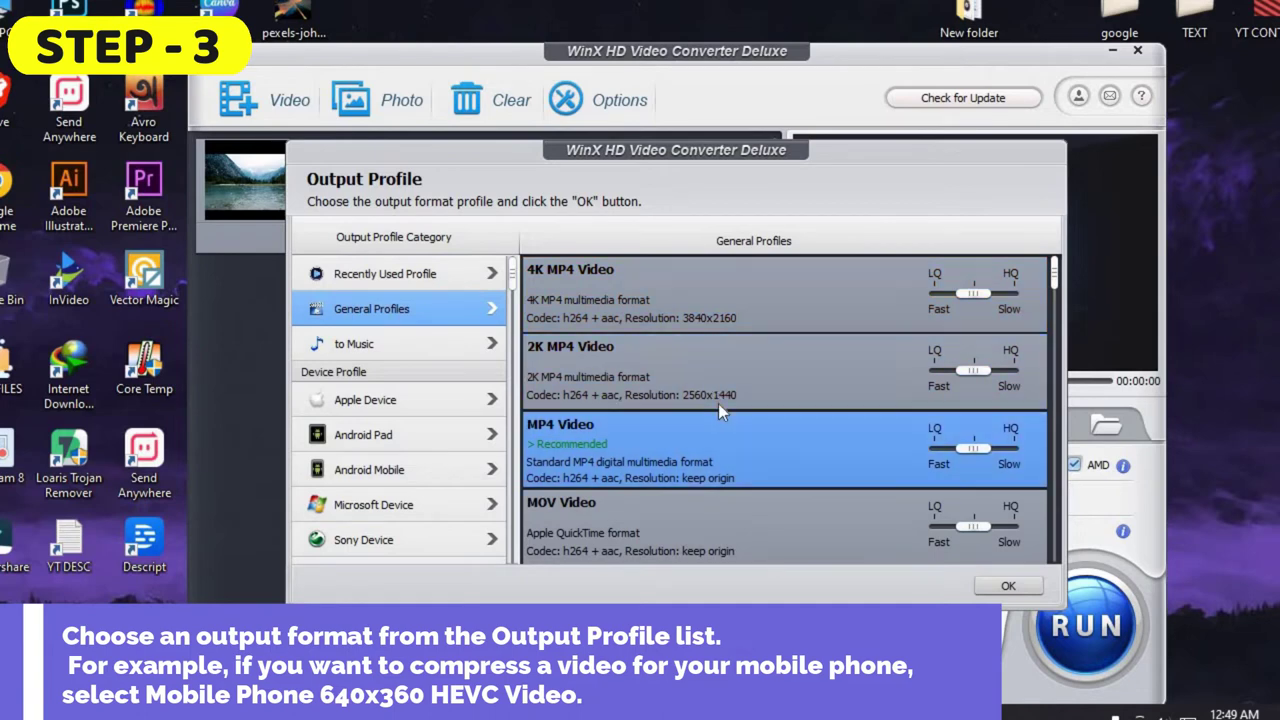
pyautogui.scroll(-1, 713, 508)
pyautogui.click(713, 508)
pyautogui.scroll(-1, 700, 529)
pyautogui.scroll(-2, 776, 460)
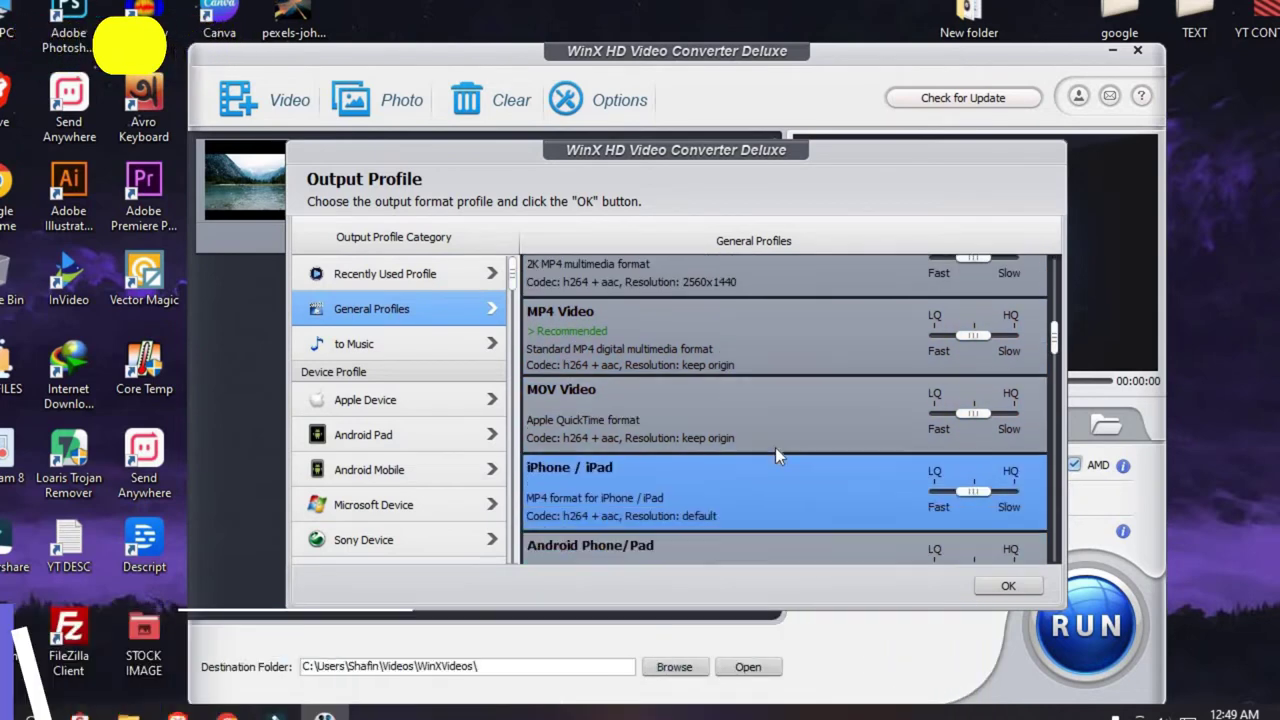
pyautogui.click(669, 440)
pyautogui.moveTo(972, 456); pyautogui.dragTo(1002, 456)
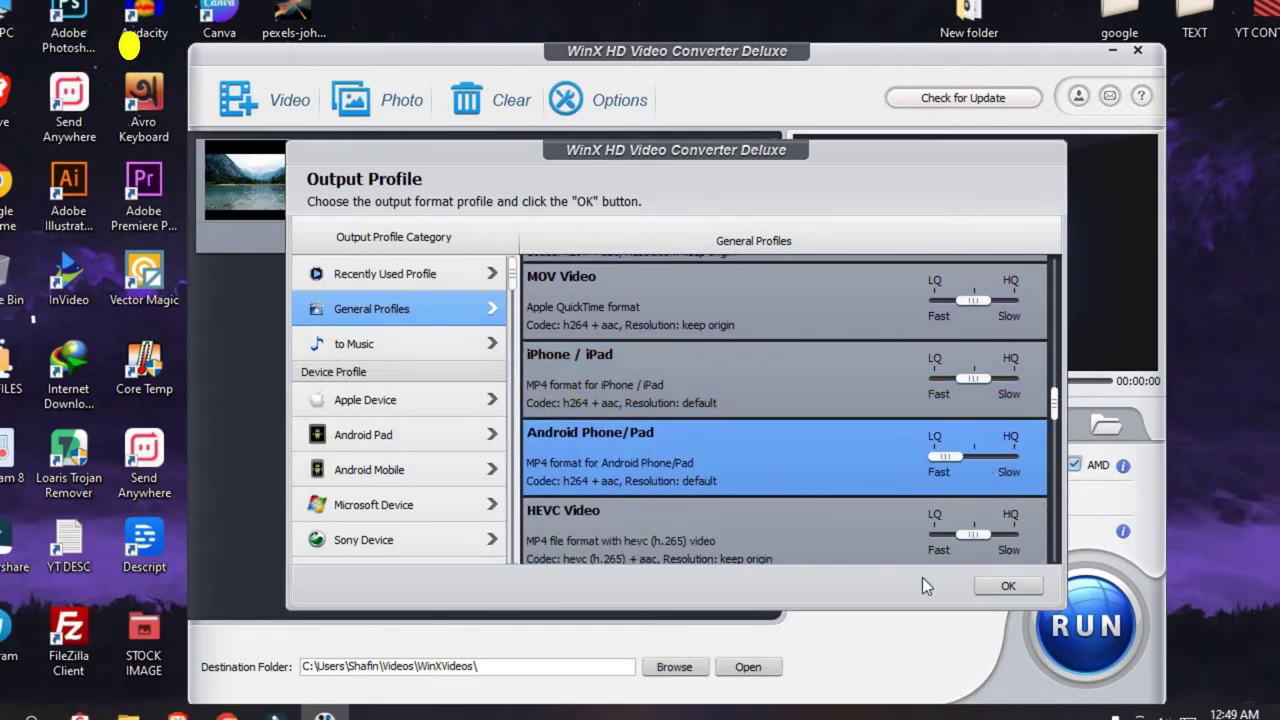
# Confirm the Android Phone/Pad profile and enable Use High Quality Engine.
pyautogui.click(1002, 585)
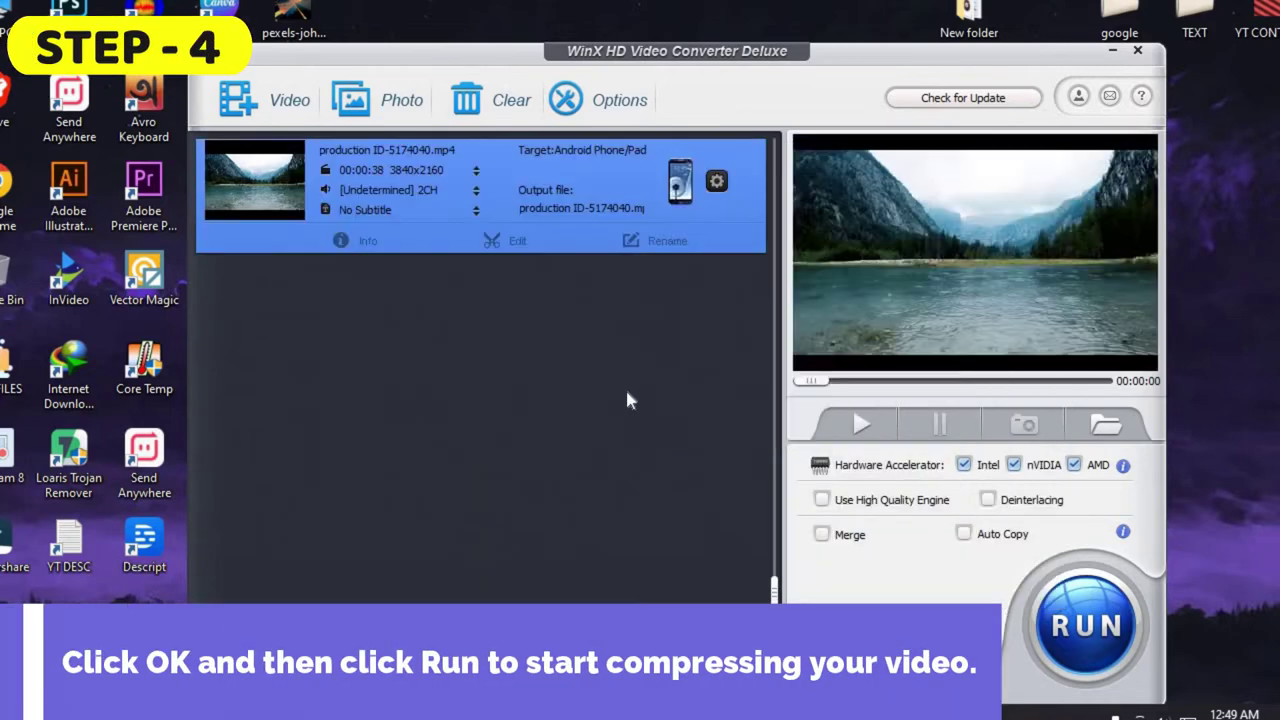
pyautogui.click(821, 499)
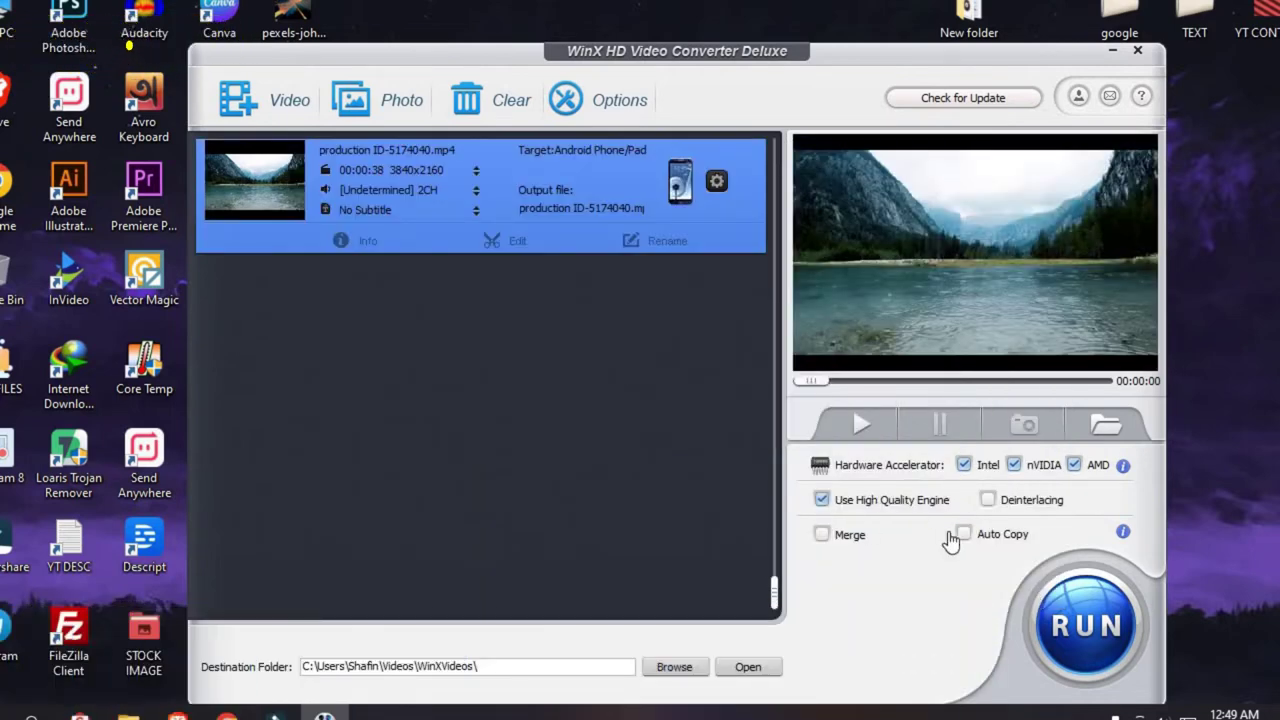